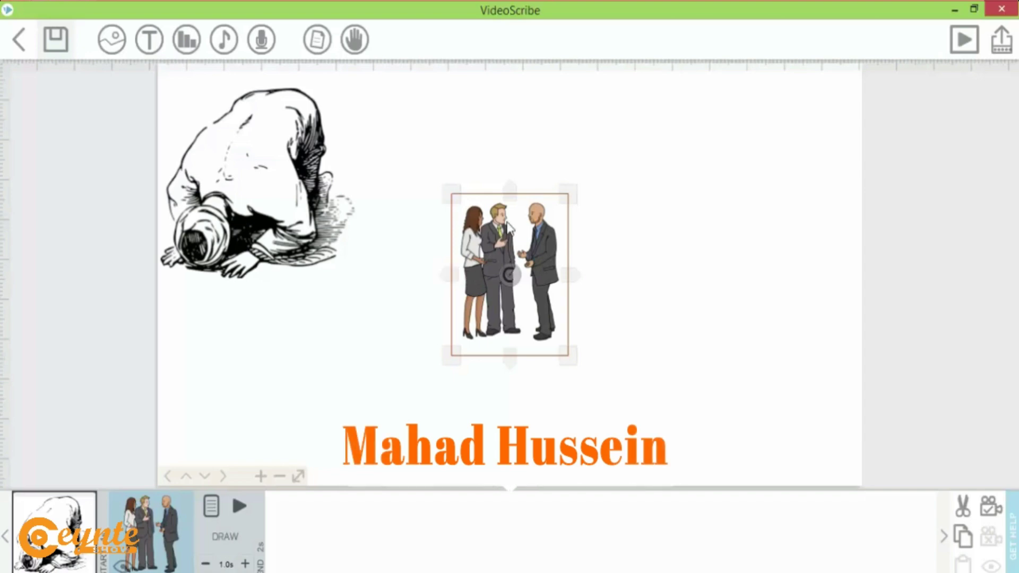
Move the image of three businesspeople to the upper right of the canvas and enlarge it
left_click_drag(515, 227, 674, 142)
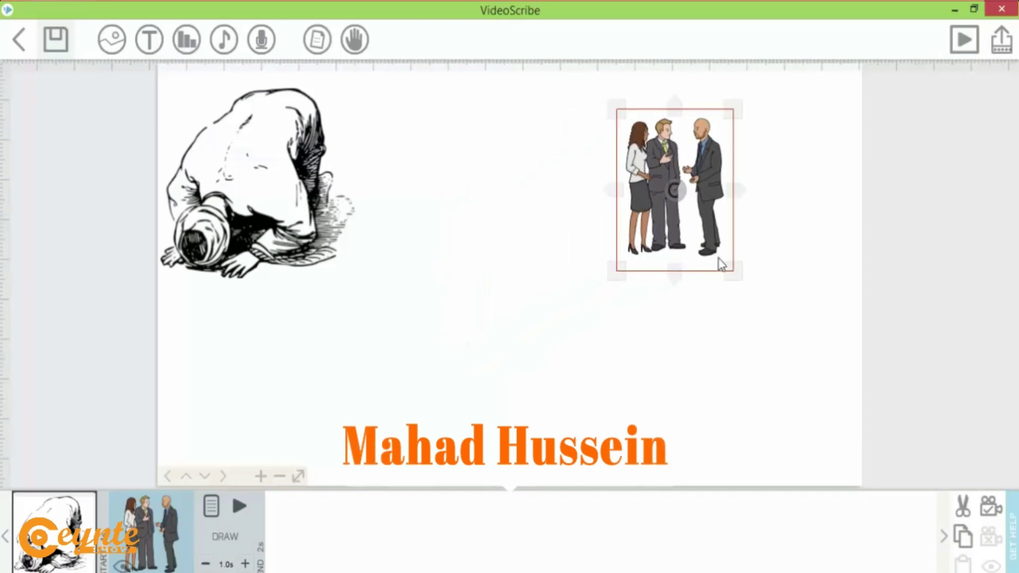
left_click_drag(729, 273, 770, 309)
left_click_drag(705, 257, 706, 264)
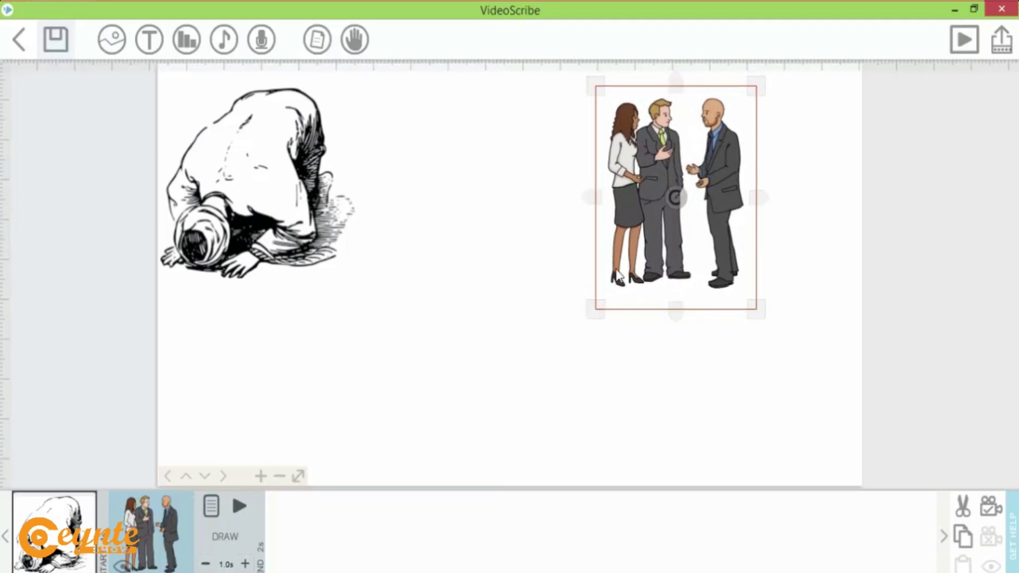
left_click(594, 275)
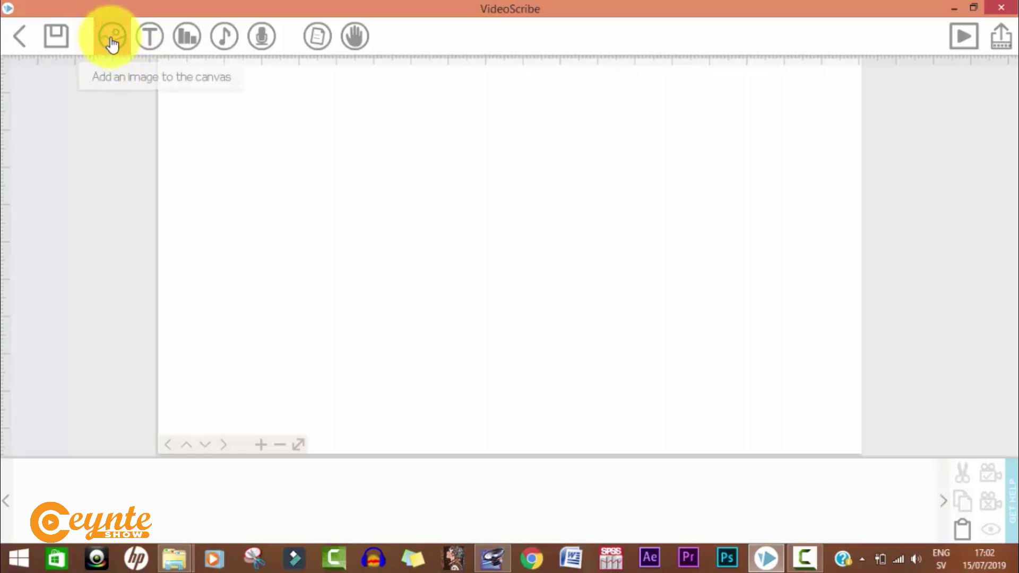
Examine the Business Icons and Signs categories of the base image library
left_click(112, 42)
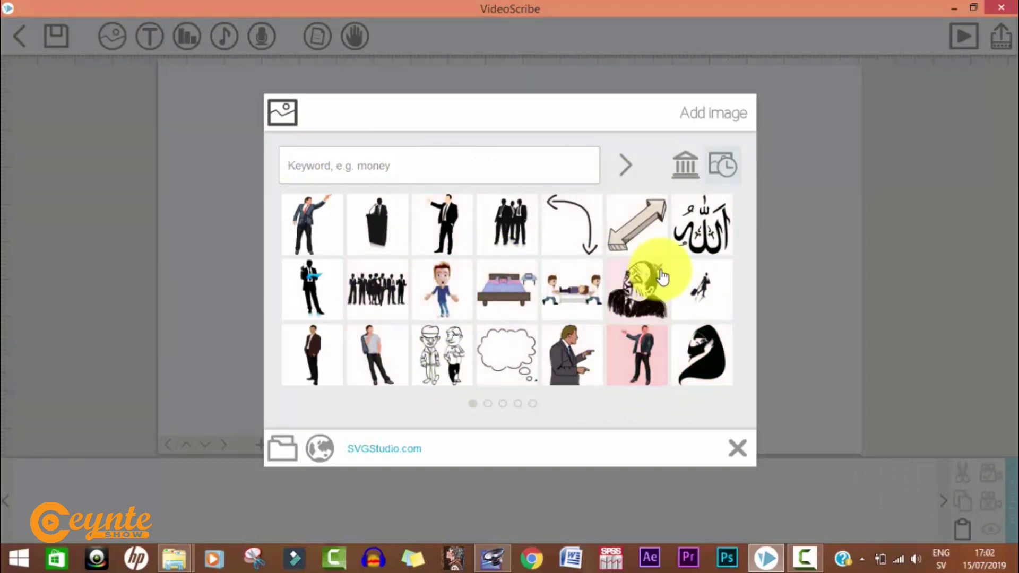
left_click(684, 169)
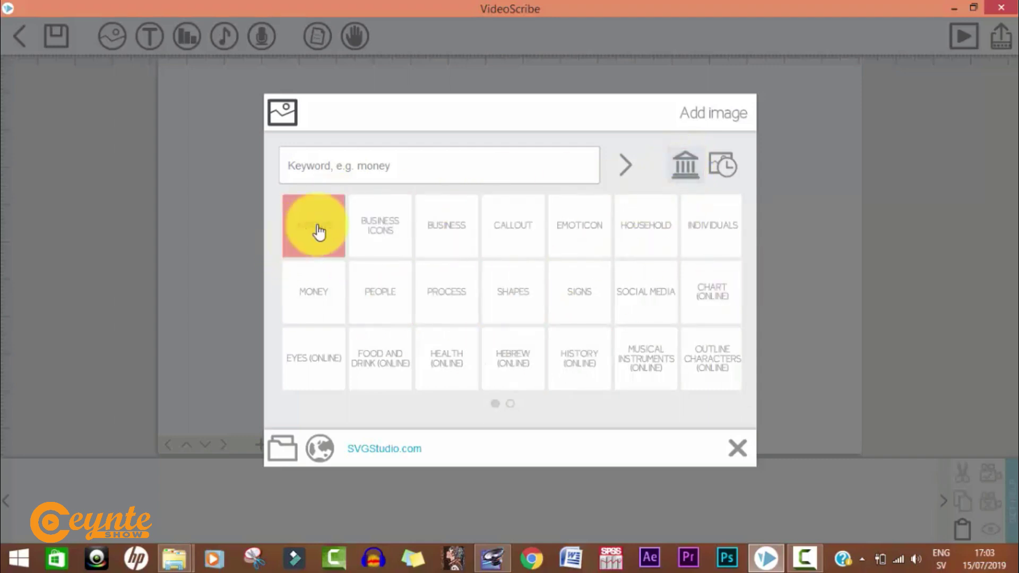
left_click(399, 233)
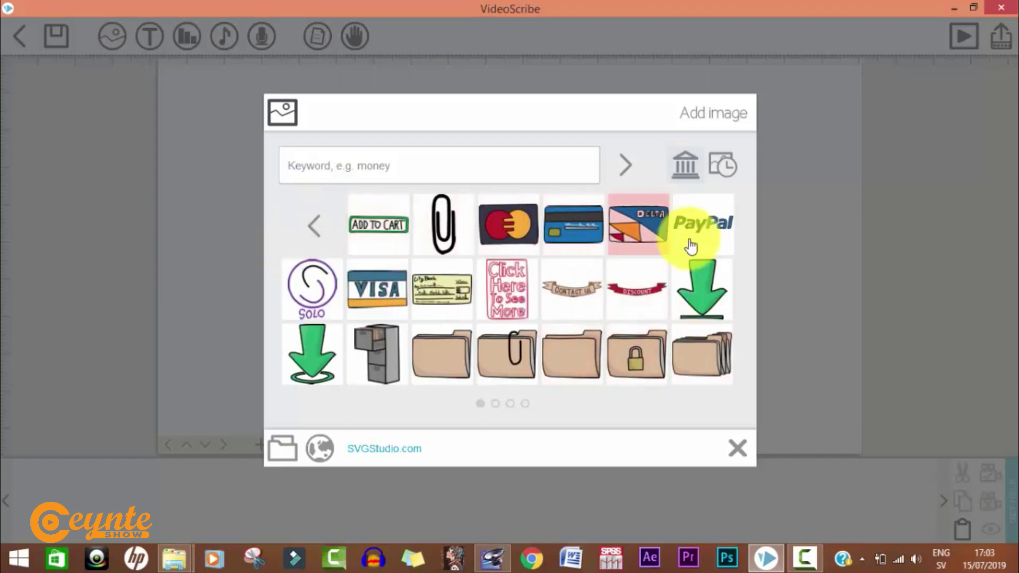
left_click(496, 405)
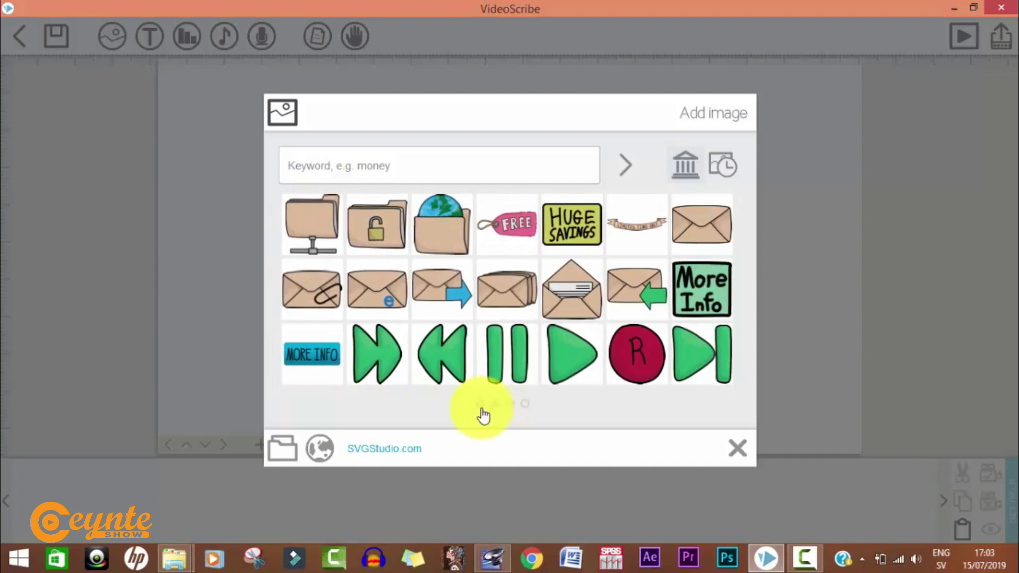
left_click(480, 407)
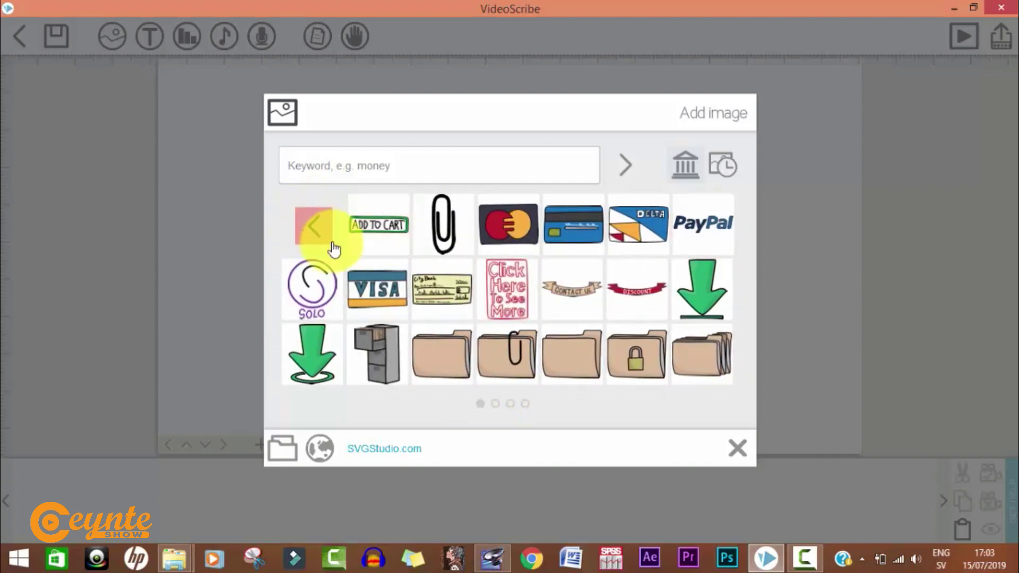
left_click(328, 240)
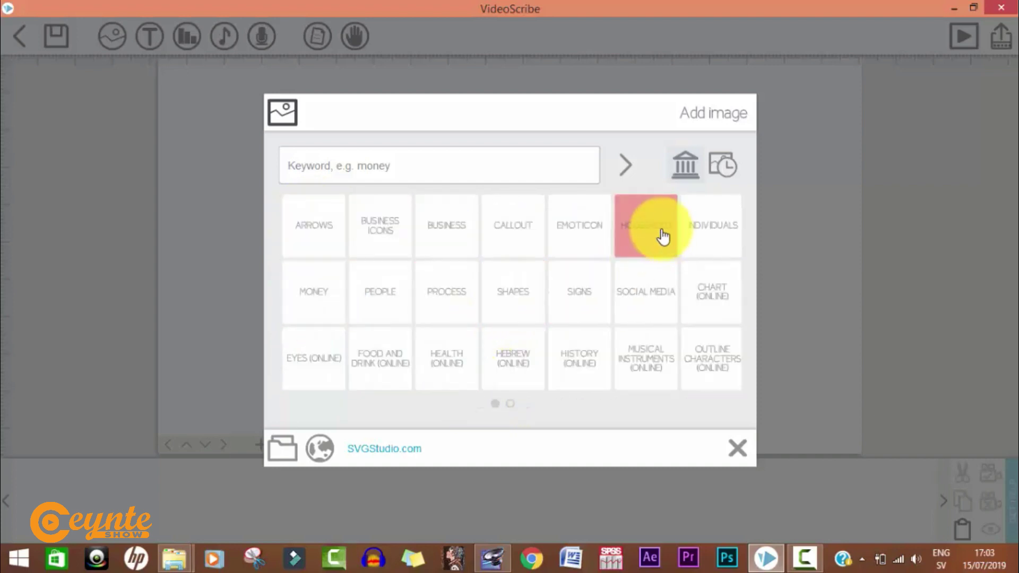
left_click(580, 316)
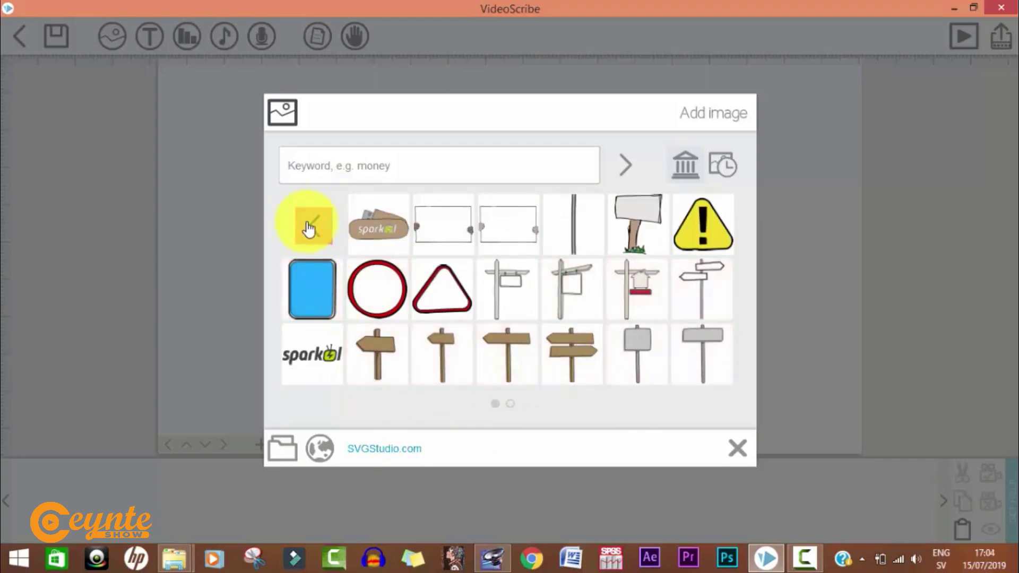
left_click(309, 229)
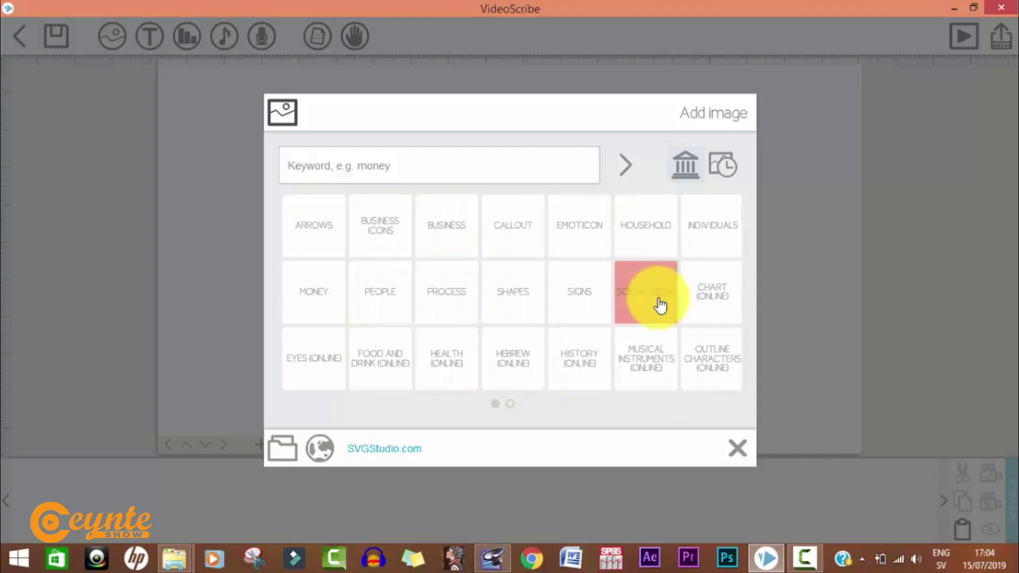
Insert the man checking his watch from the Individuals category, enlarged to nearly canvas height along the canvas's left edge
left_click(713, 240)
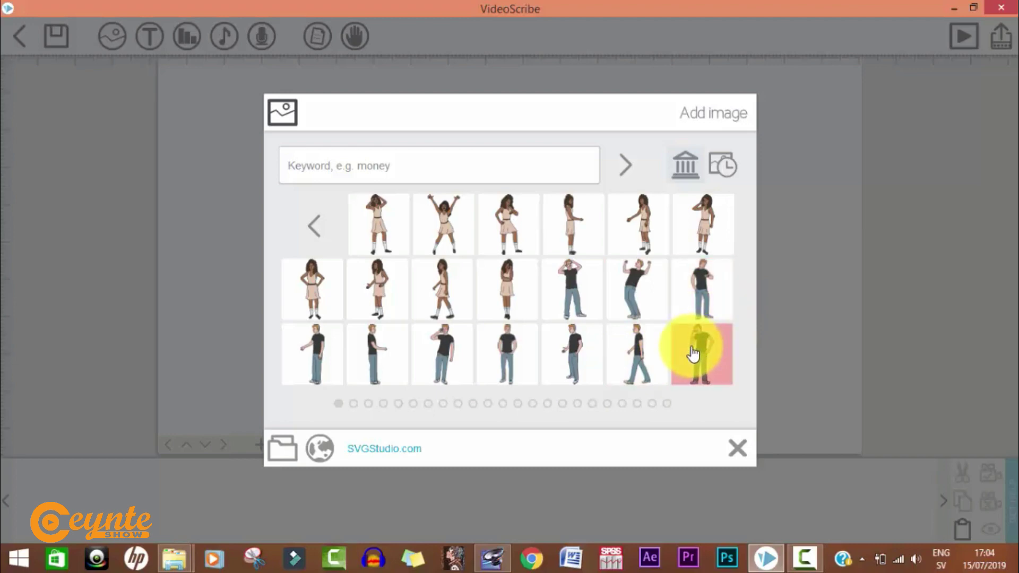
left_click(702, 292)
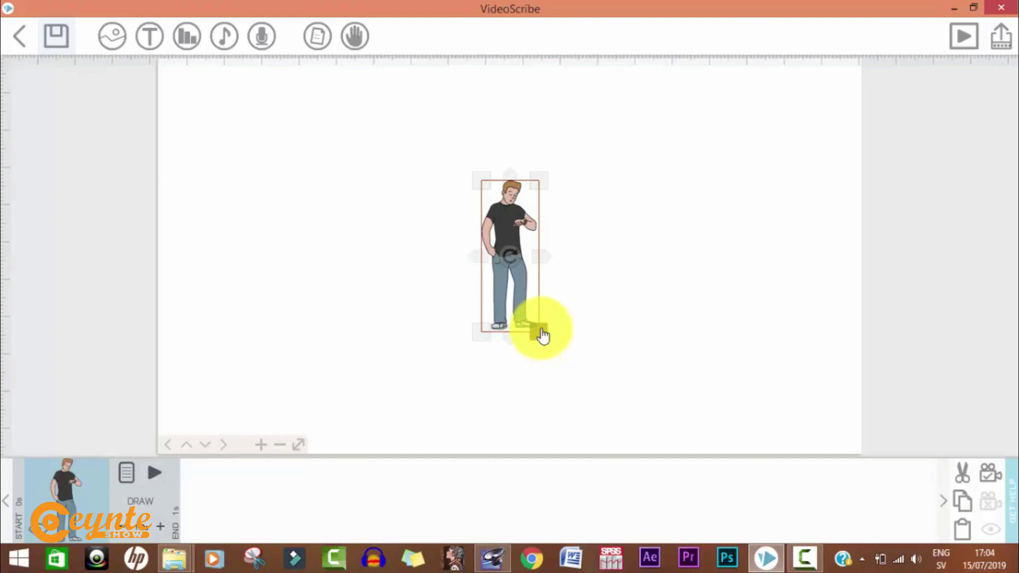
left_click_drag(543, 340, 630, 401)
left_click_drag(536, 326, 272, 319)
left_click_drag(294, 383, 334, 405)
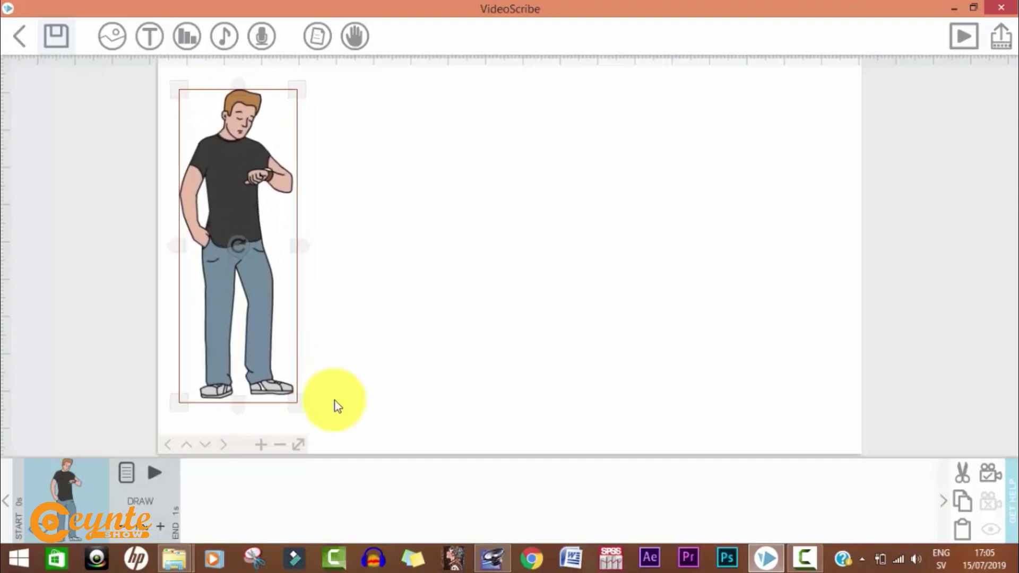
left_click(333, 305)
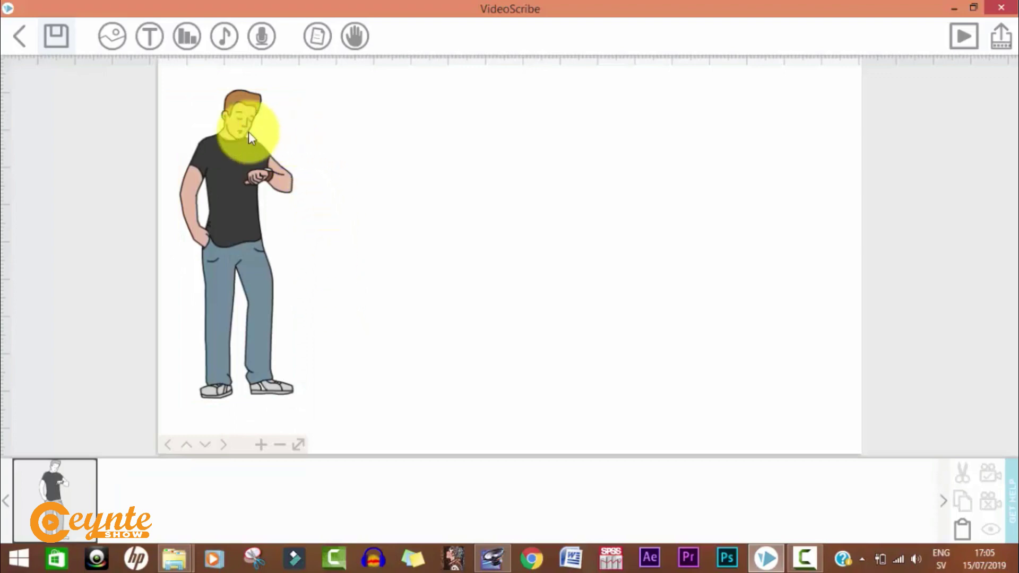
Add the recently used image of the standing man in a dark red jacket and scale it to about the first man's height
left_click(111, 49)
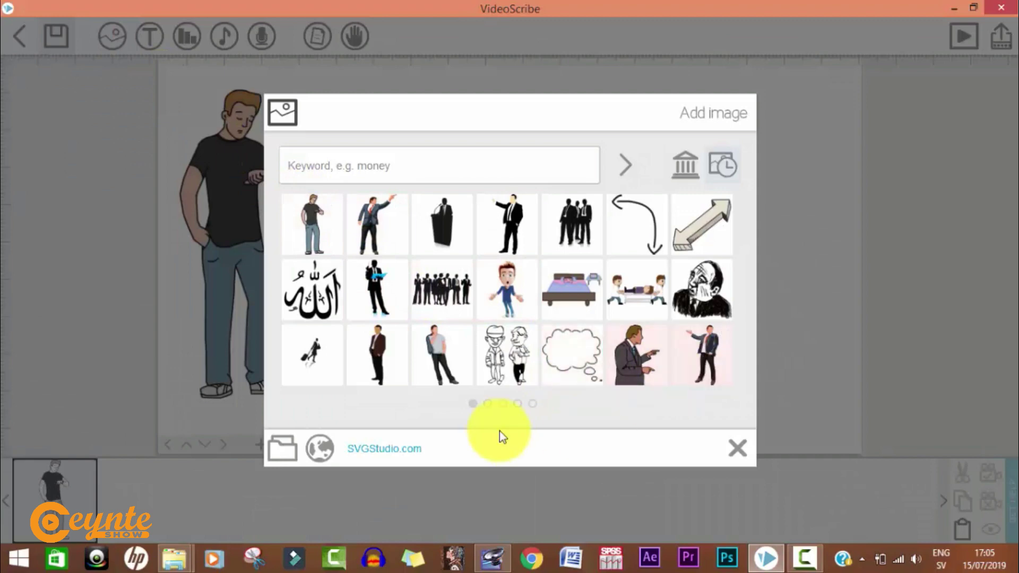
left_click(368, 368)
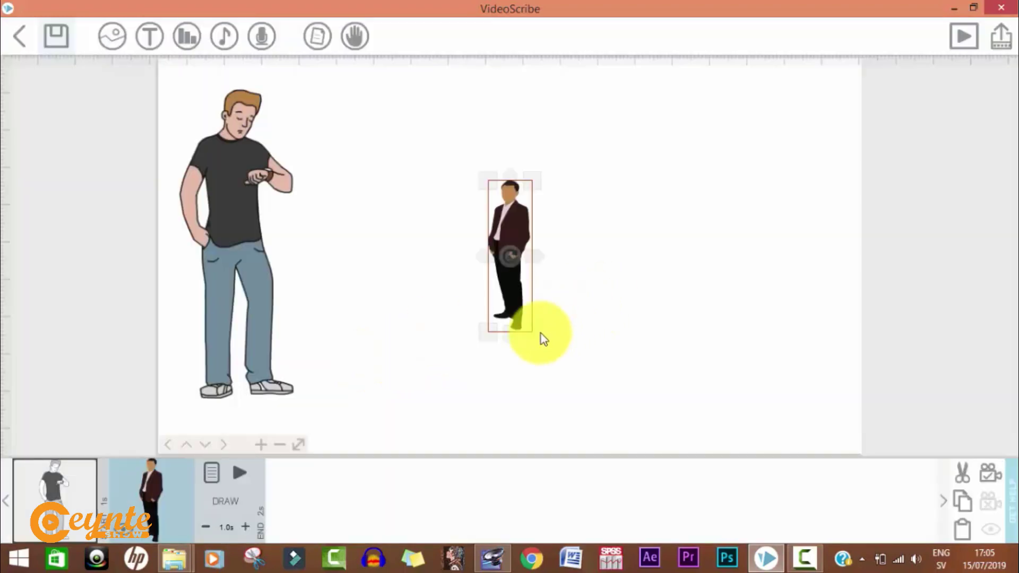
left_click_drag(531, 335, 596, 429)
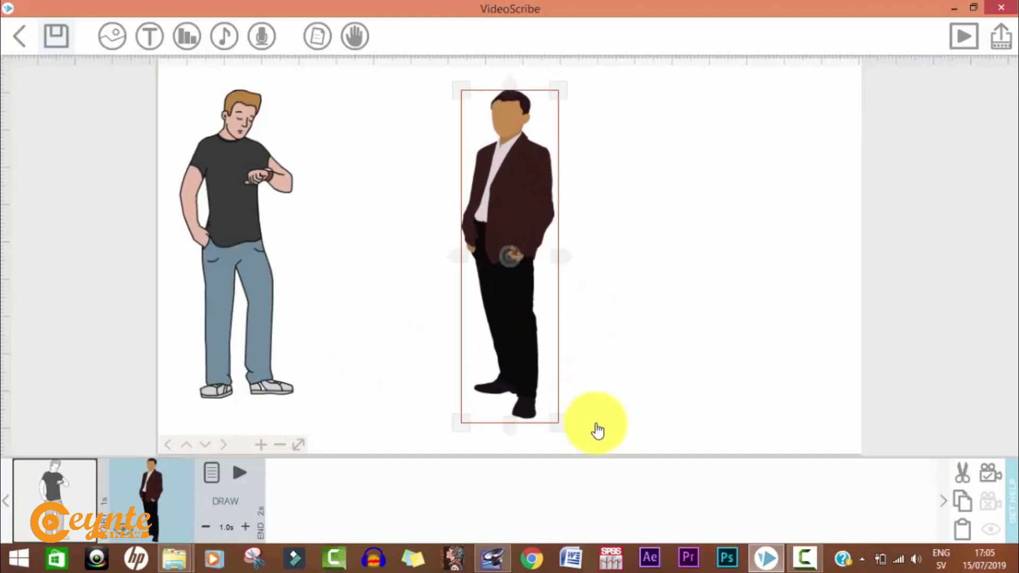
mouse_move(555, 101)
left_mouse_down()
mouse_move(551, 120)
mouse_move(551, 109)
left_mouse_up()
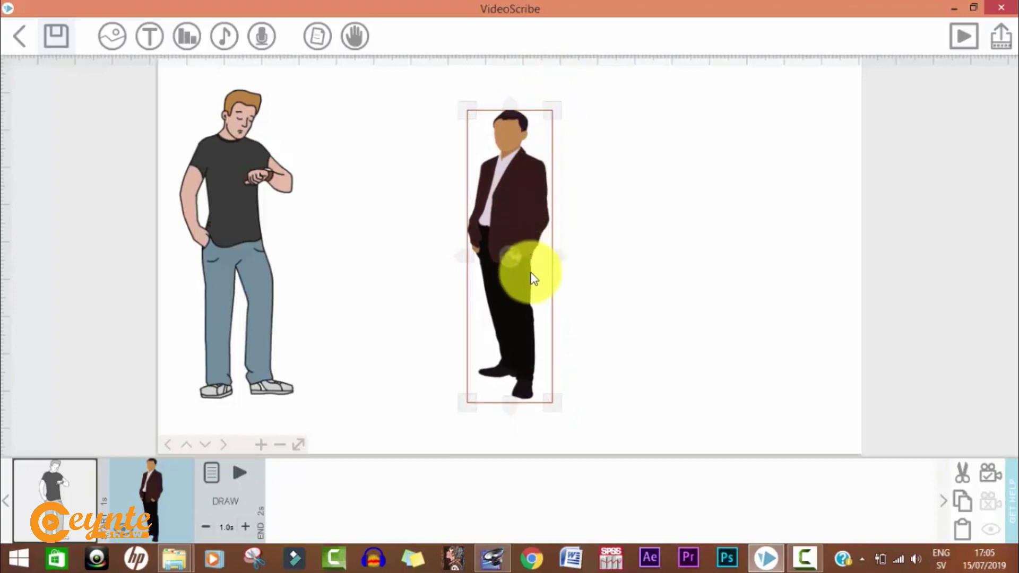
left_click_drag(535, 302, 563, 308)
mouse_move(581, 404)
left_mouse_down()
mouse_move(600, 415)
mouse_move(589, 415)
left_mouse_up()
Place the man in the jacket on the right side of the canvas, facing the man with the watch
left_click_drag(574, 349, 717, 356)
left_click_drag(728, 362, 736, 362)
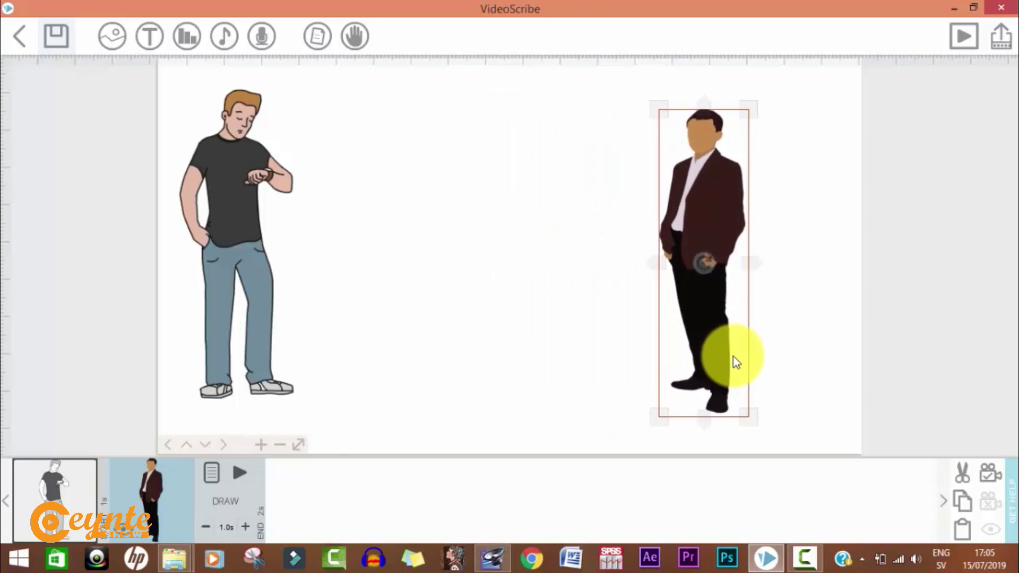
left_click(544, 314)
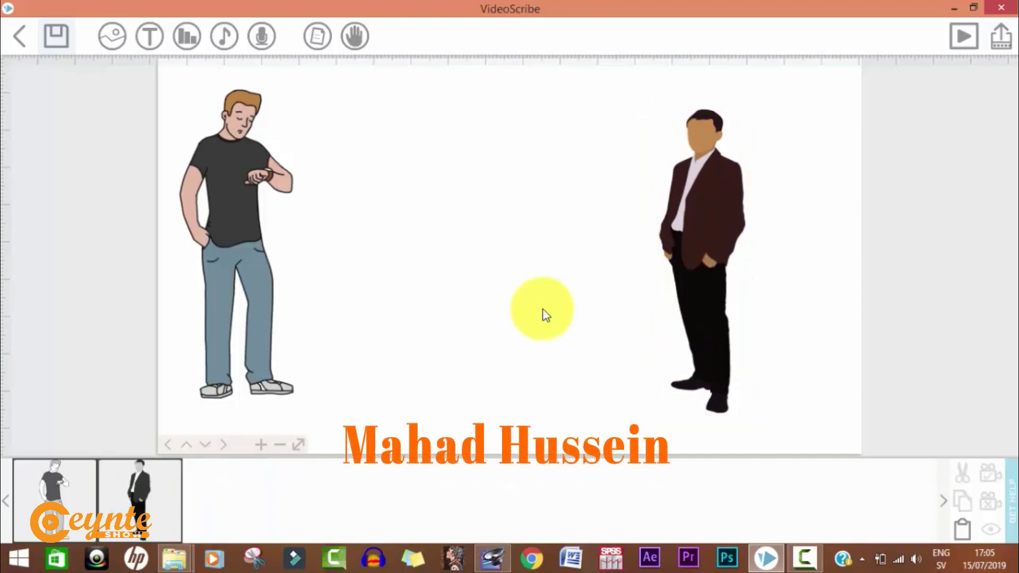
Add the text "Meeqo saac waaye walal?", shrunk and placed beside the head of the man in the jacket
left_click(151, 37)
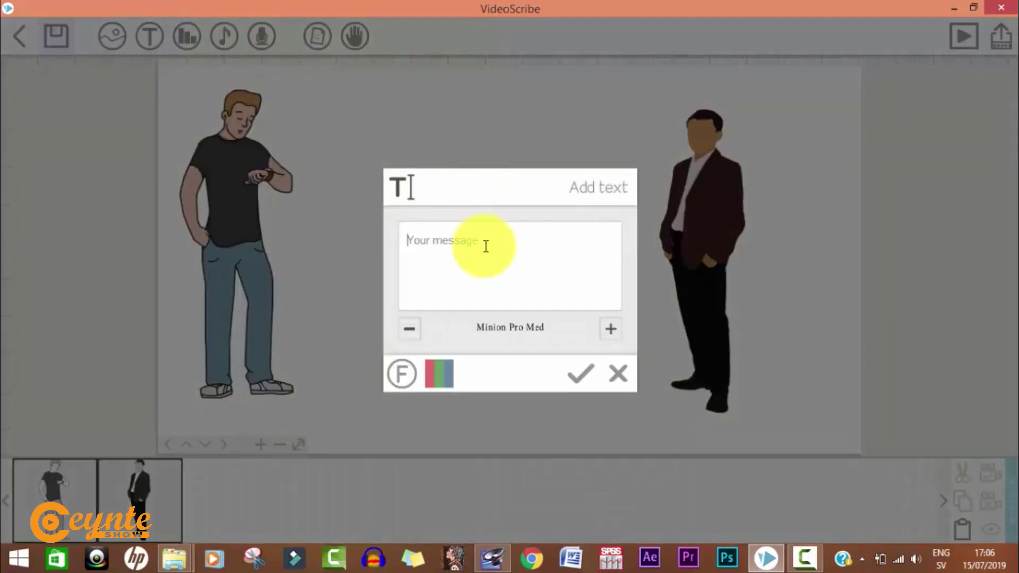
type("Meeqo saac waaye walal")
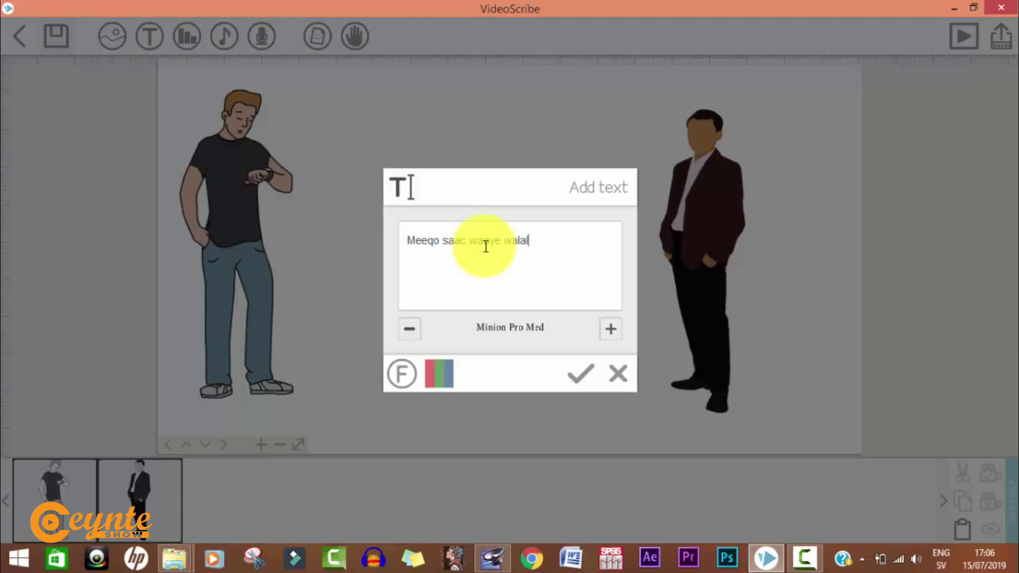
left_click(581, 389)
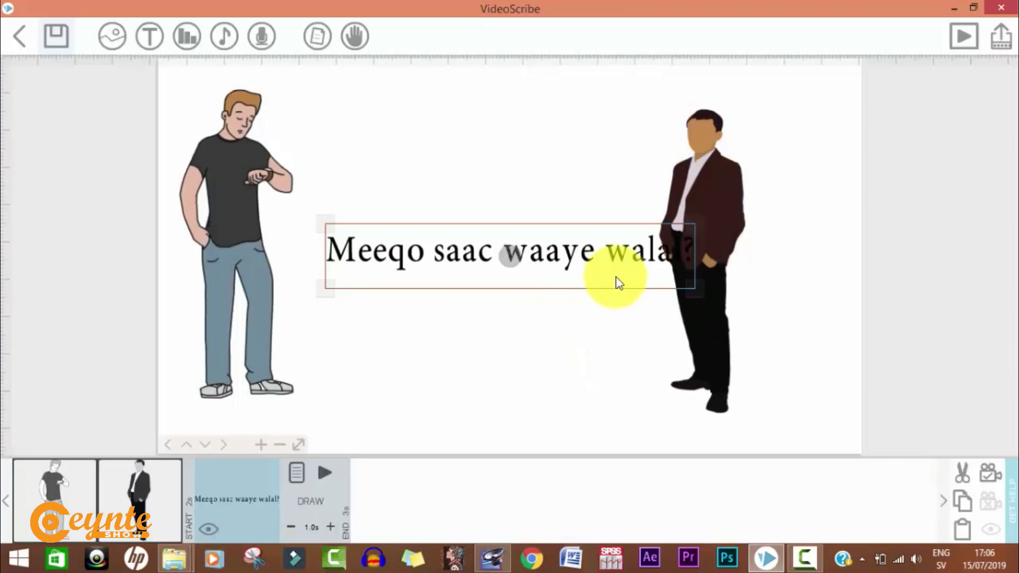
left_click_drag(695, 278, 612, 140)
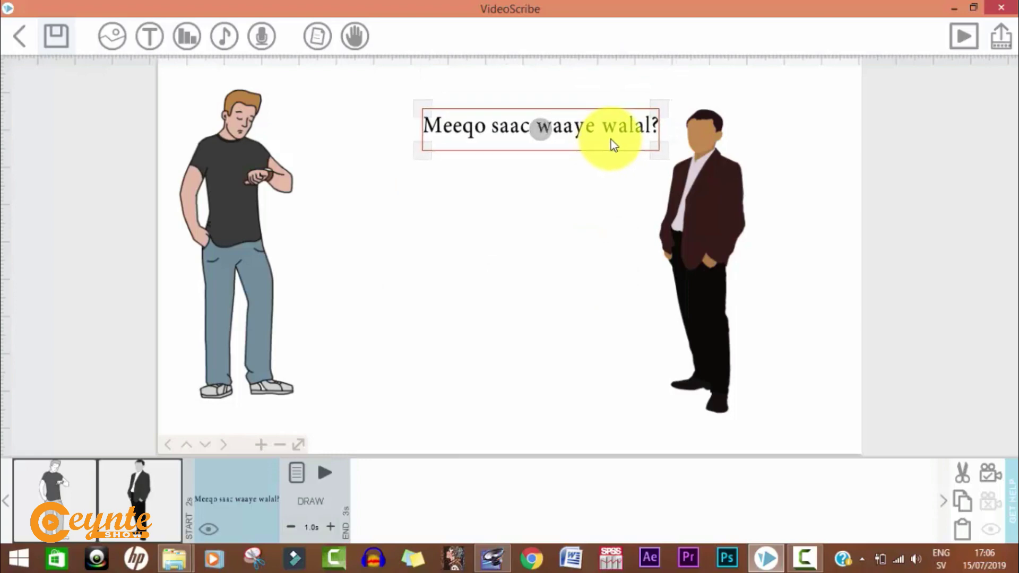
left_click(527, 250)
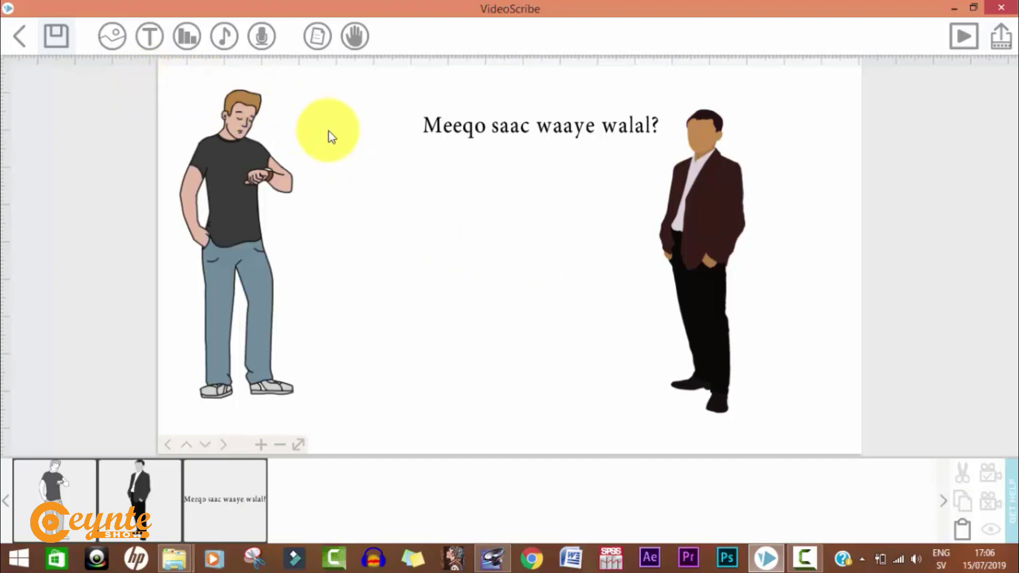
Add the recently used thought bubble over the question text, enlarged and rotated so its tail points at the jacketed man's head
left_click(112, 42)
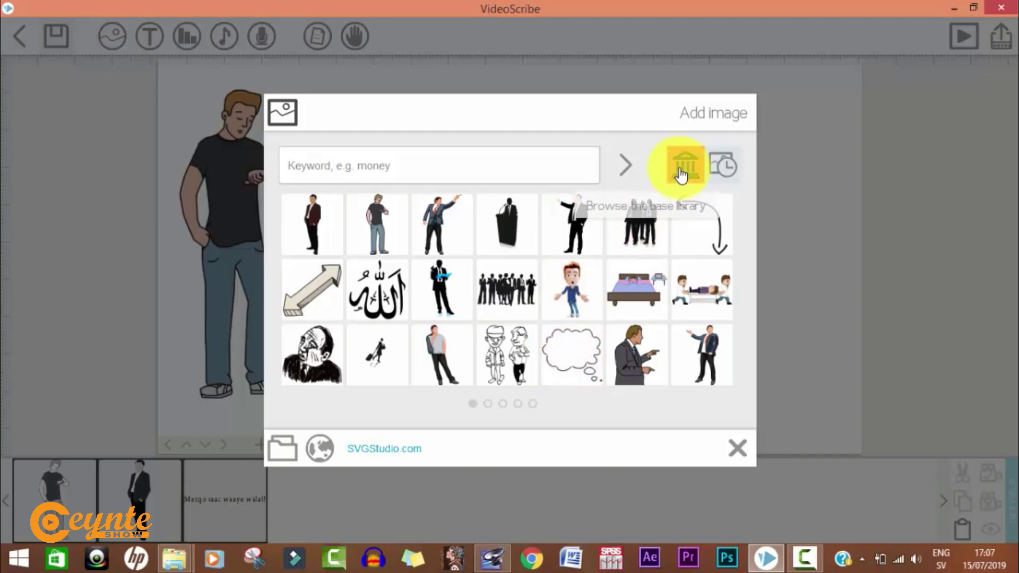
left_click(568, 358)
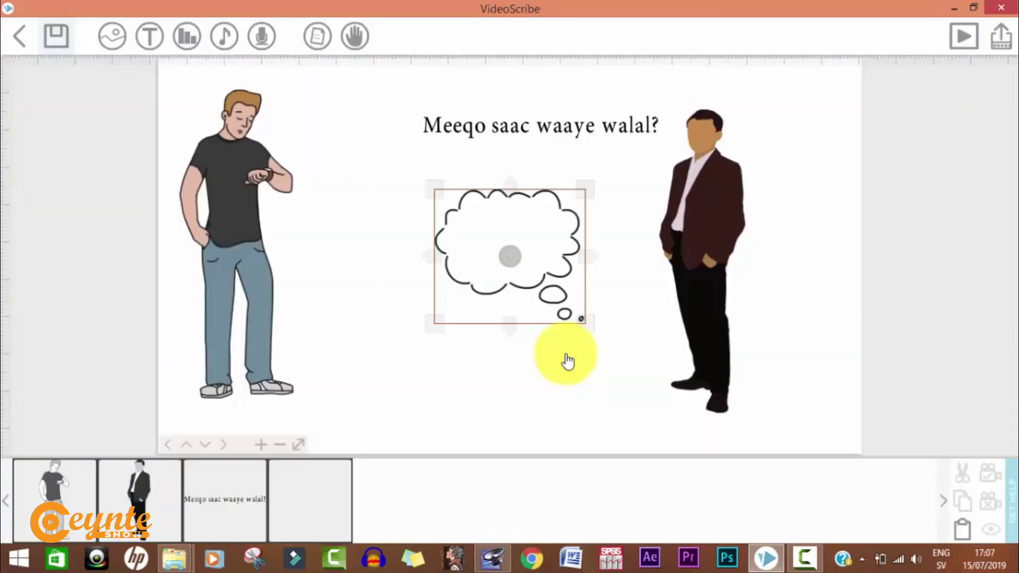
left_click_drag(555, 291, 602, 174)
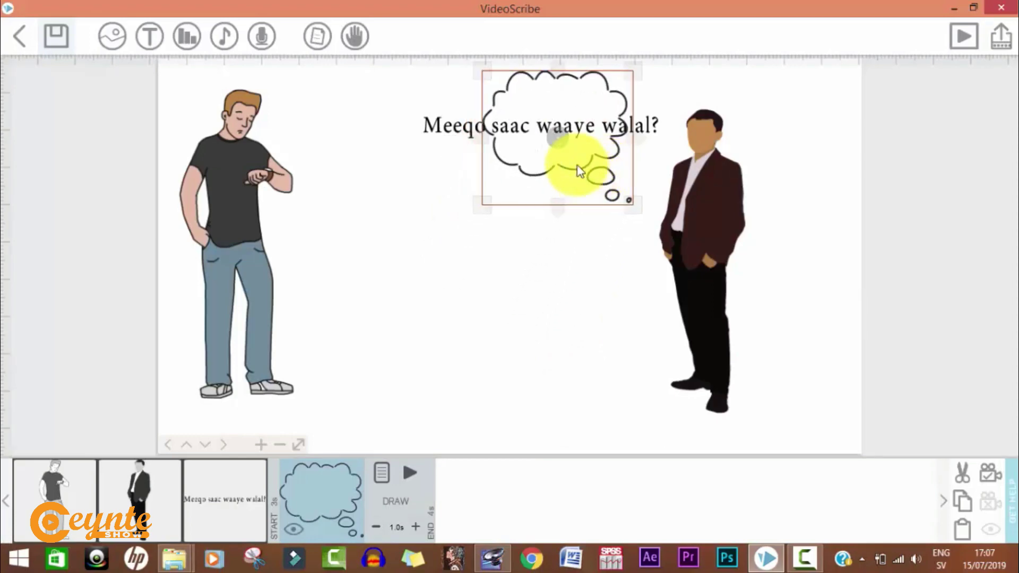
left_click_drag(558, 137, 600, 150)
left_click_drag(480, 107, 428, 114)
left_click_drag(596, 153, 562, 156)
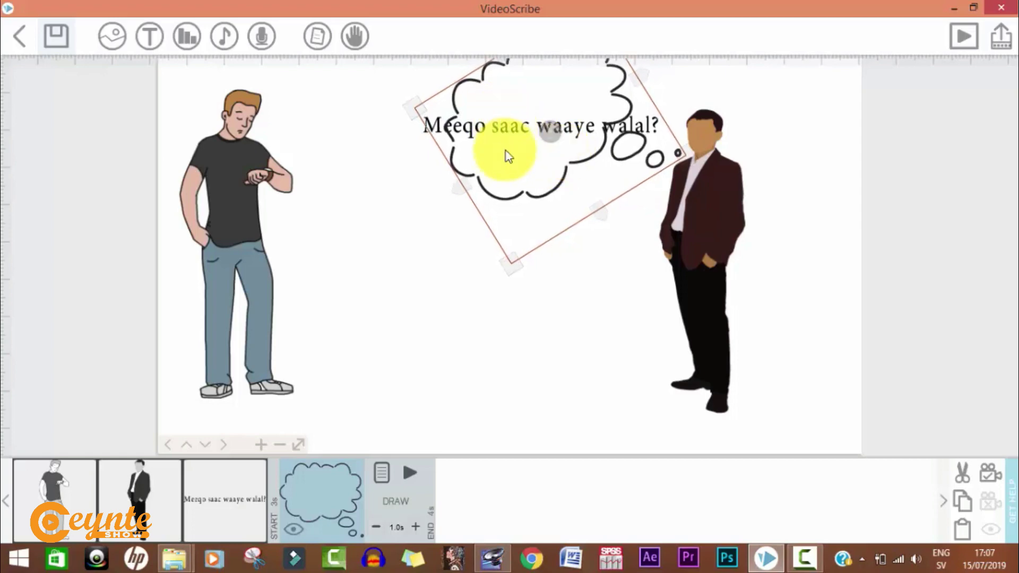
left_click(533, 296)
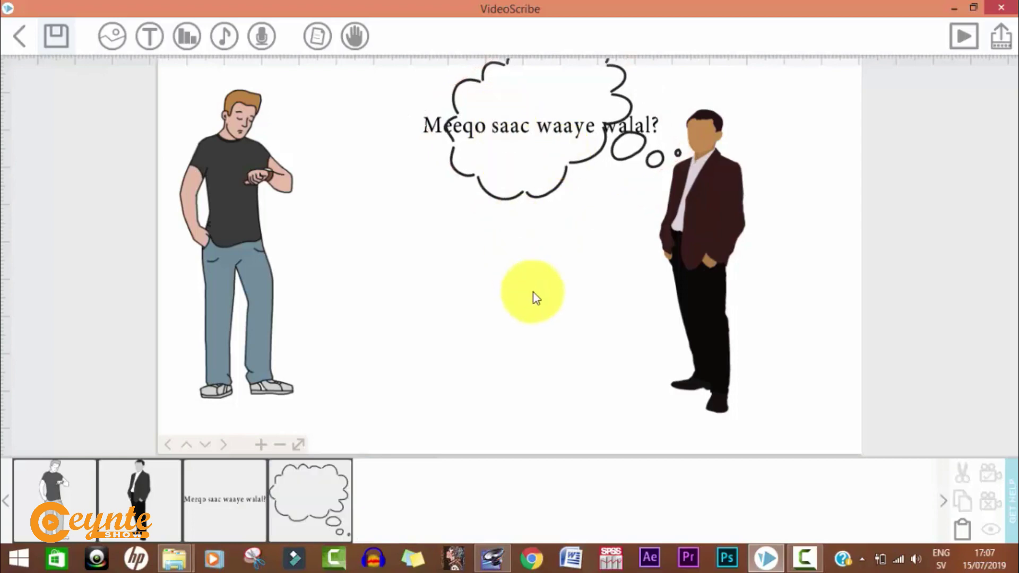
Rotate the question text diagonally upward and shrink it to fit inside the thought bubble
left_click(502, 127)
left_click(419, 135)
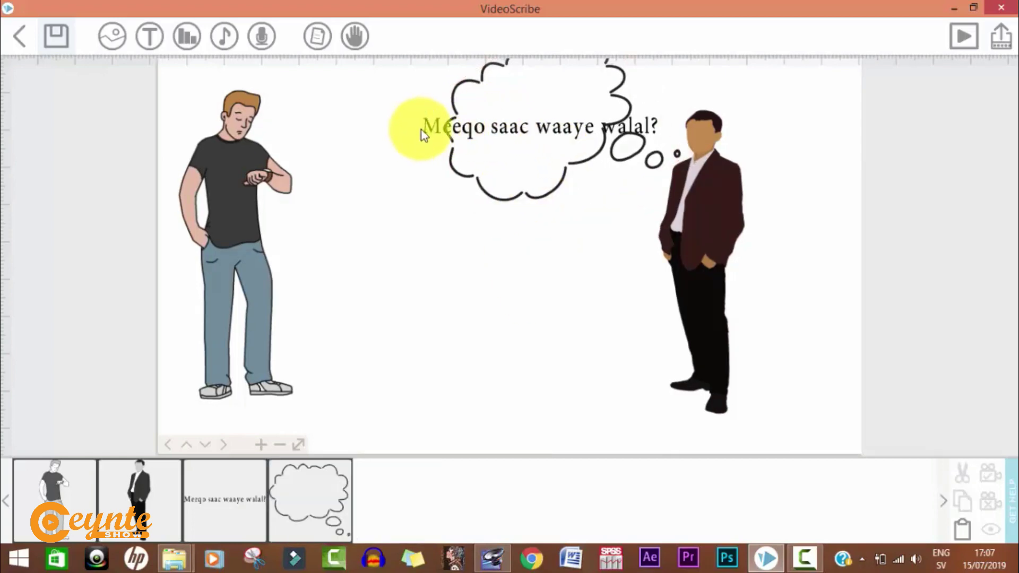
left_click(429, 135)
left_click_drag(423, 145, 462, 160)
left_click_drag(543, 127, 540, 129)
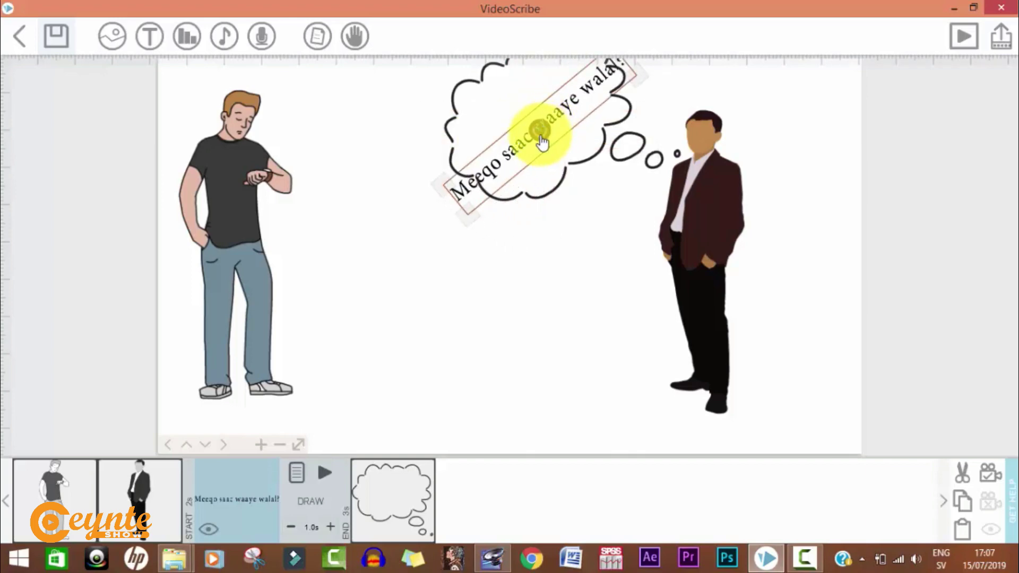
left_click_drag(467, 216, 492, 208)
left_click(565, 294)
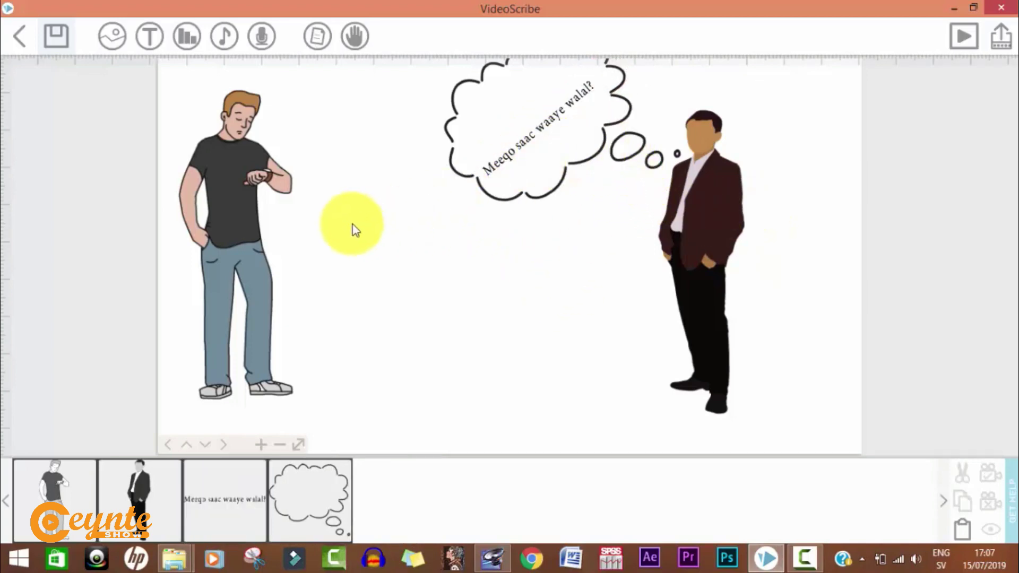
Add the oval speech bubble from the recently used images directly after the man with the watch in the drawing order
left_click(286, 192)
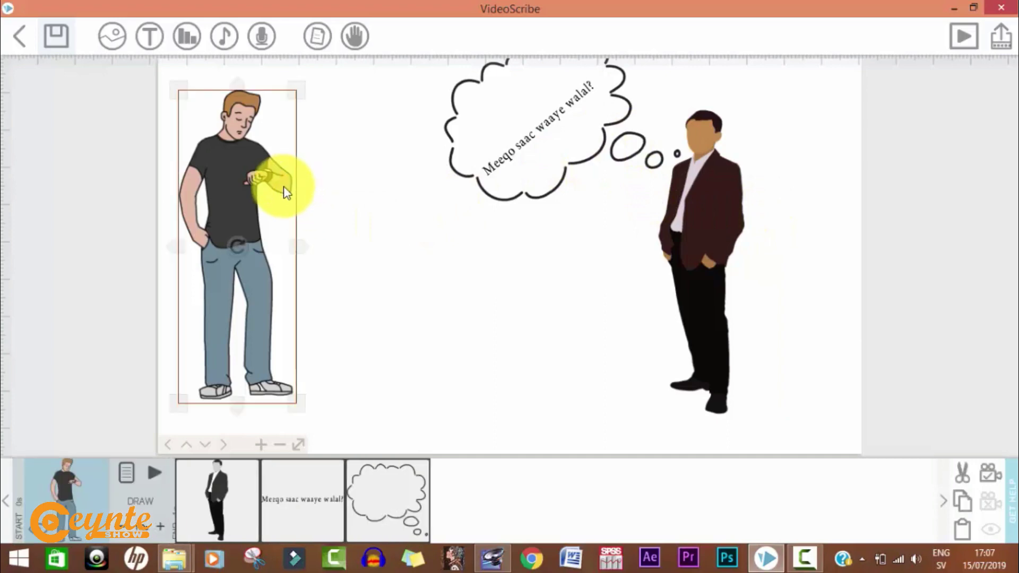
left_click(112, 36)
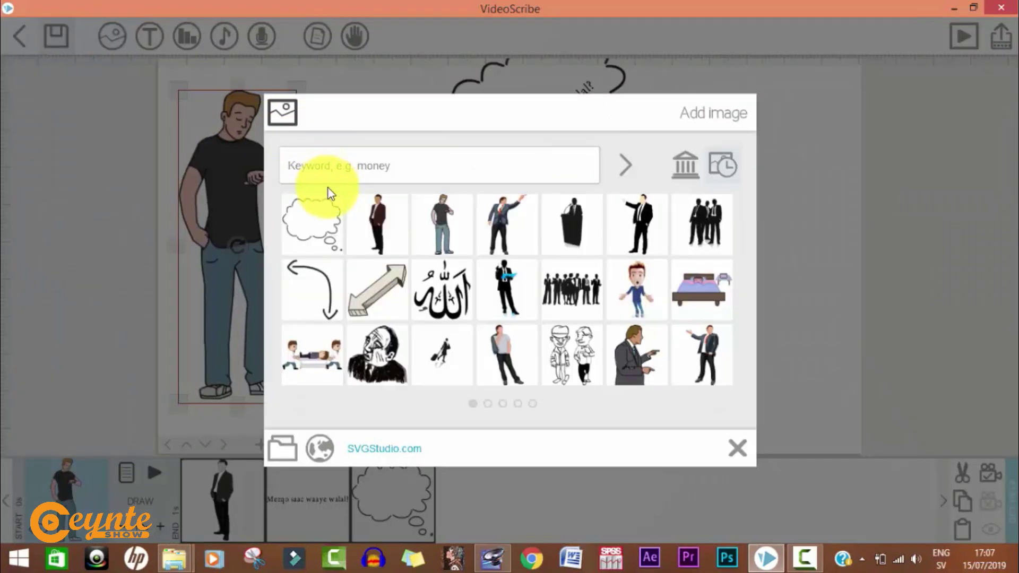
left_click(333, 204)
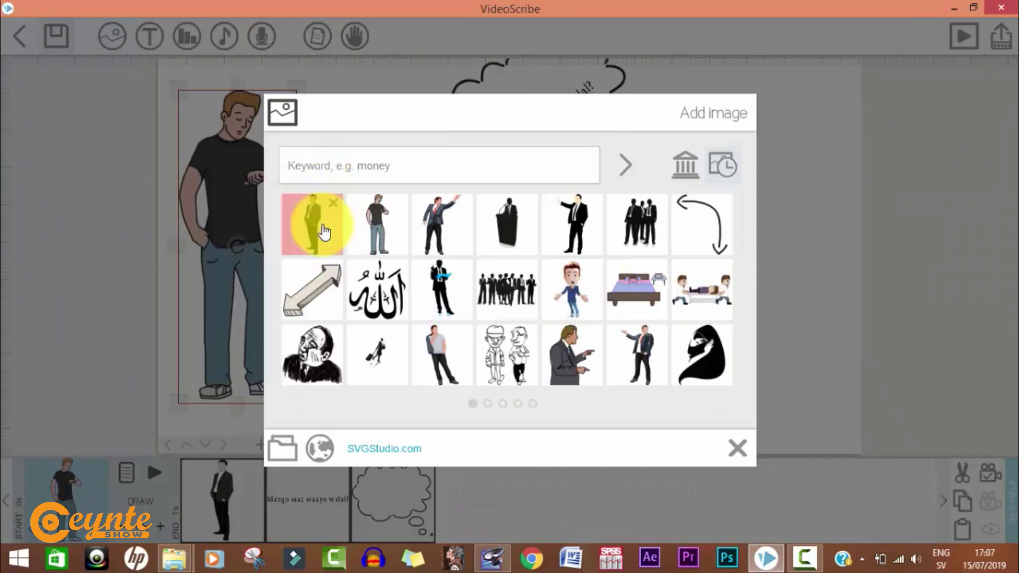
left_click(488, 404)
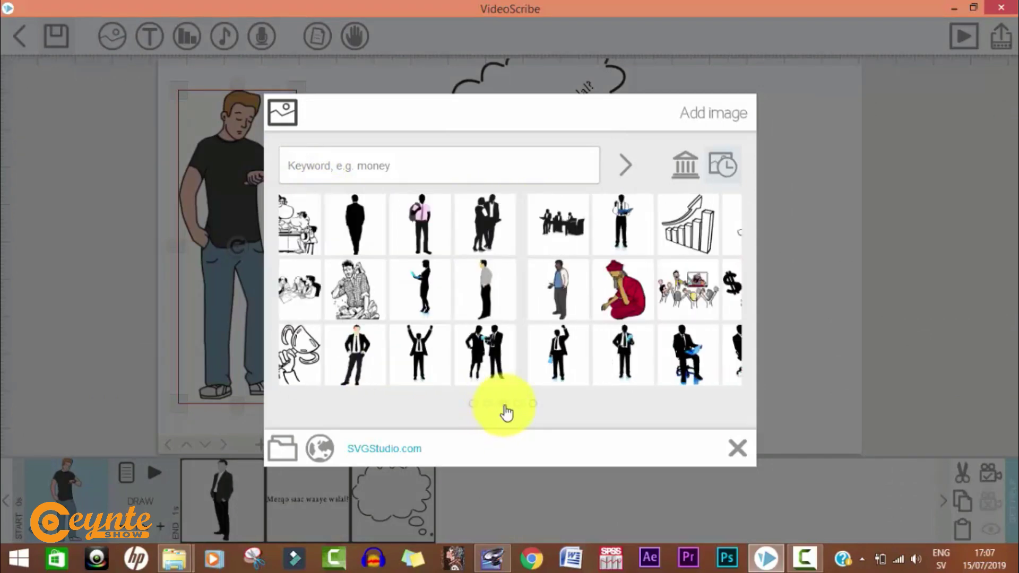
left_click(489, 406)
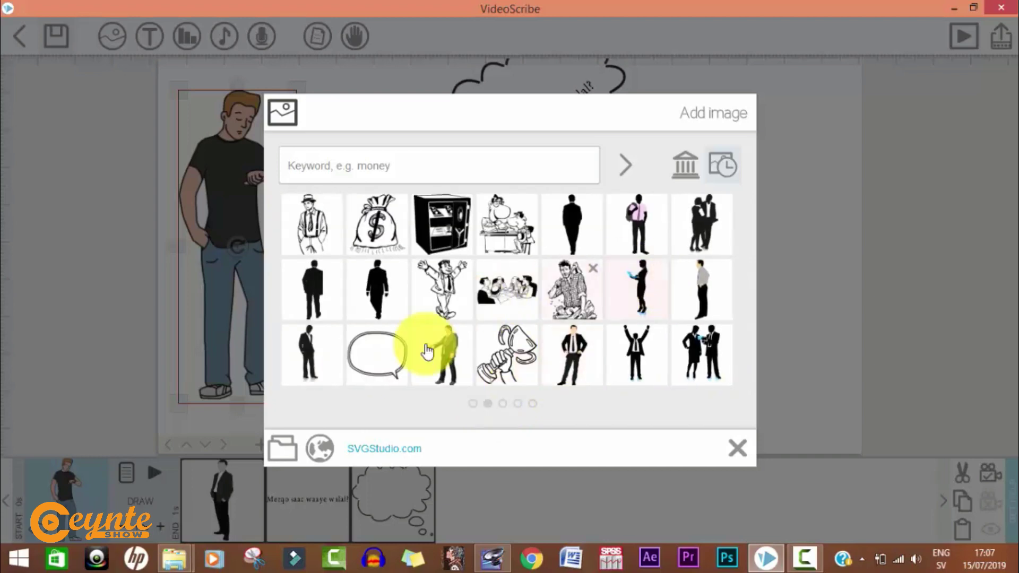
left_click(388, 366)
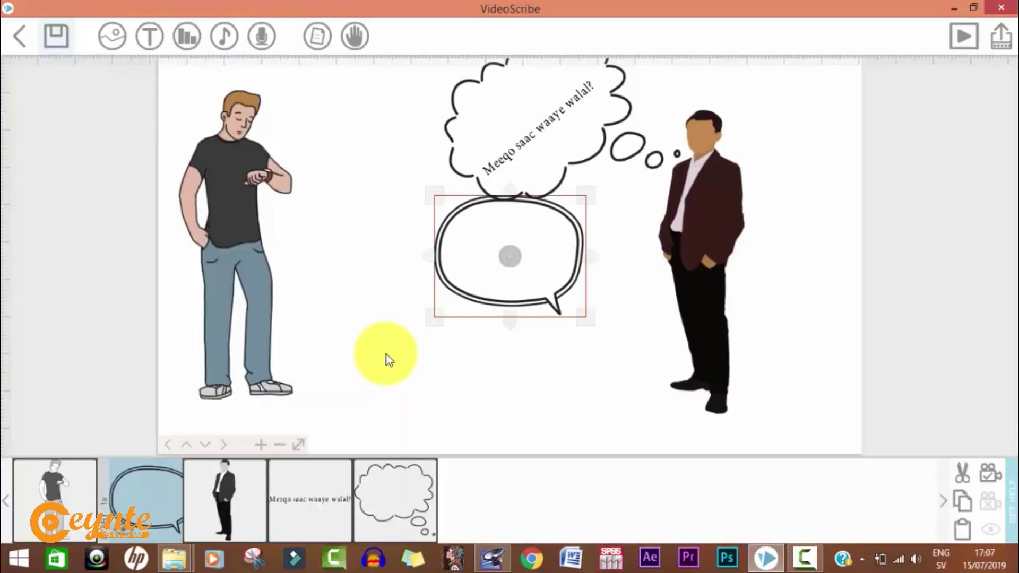
Mirror the speech bubble horizontally and place it beside the watch man's head, rotated and shrunk so its tail points at his face
left_click_drag(461, 270, 333, 212)
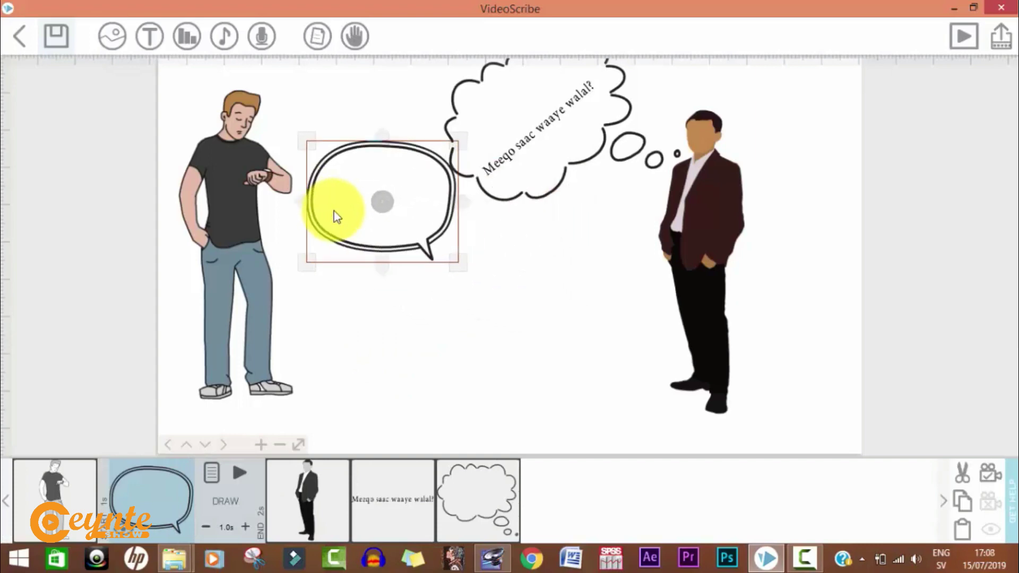
double_click(333, 212)
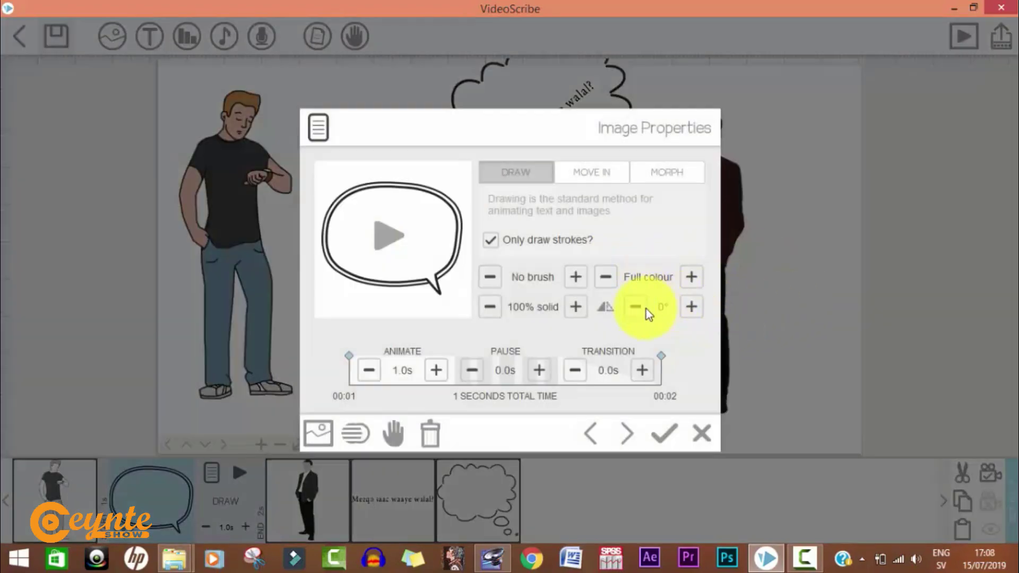
left_click(665, 433)
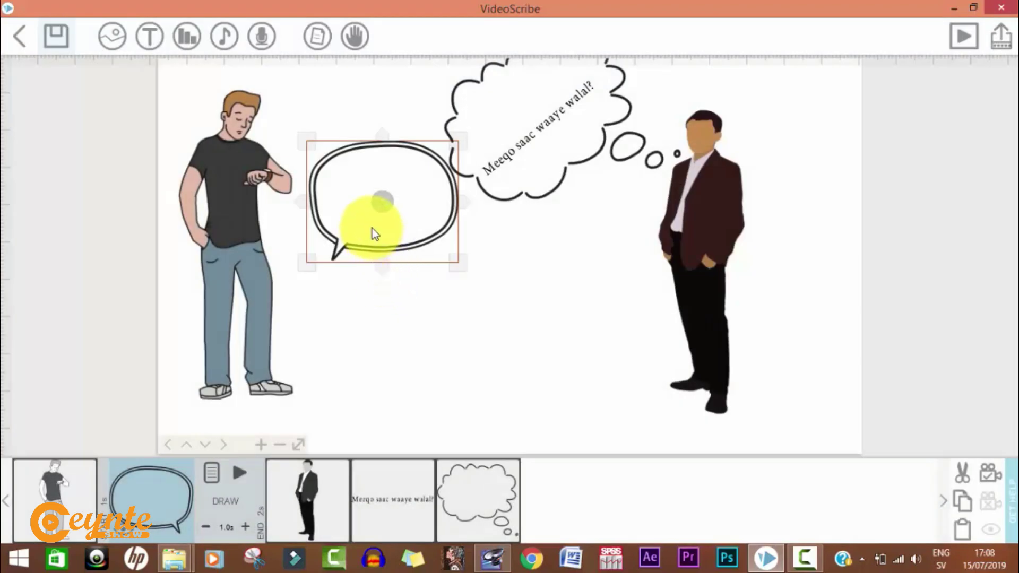
left_click_drag(374, 234, 321, 147)
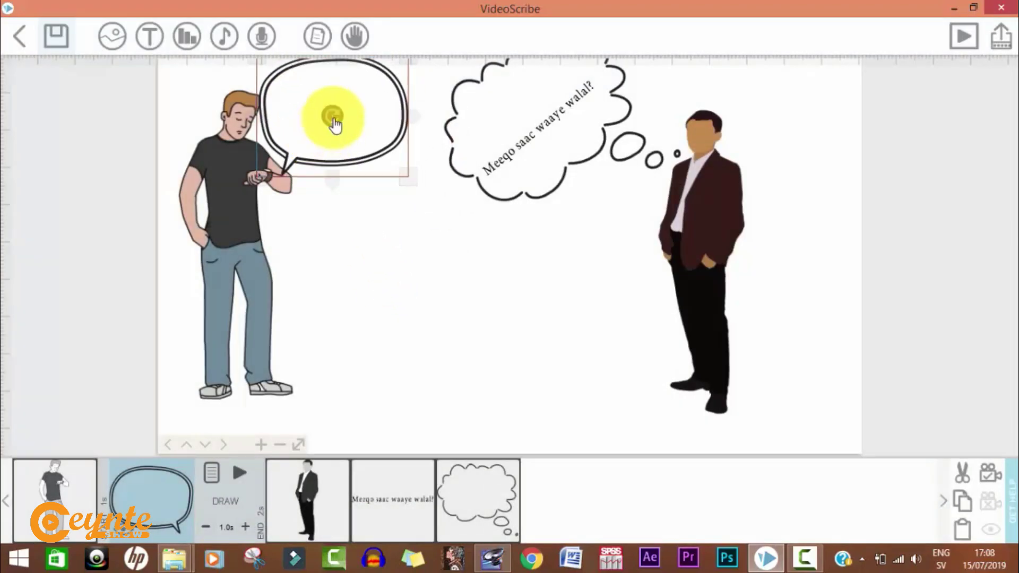
left_click_drag(337, 113, 341, 129)
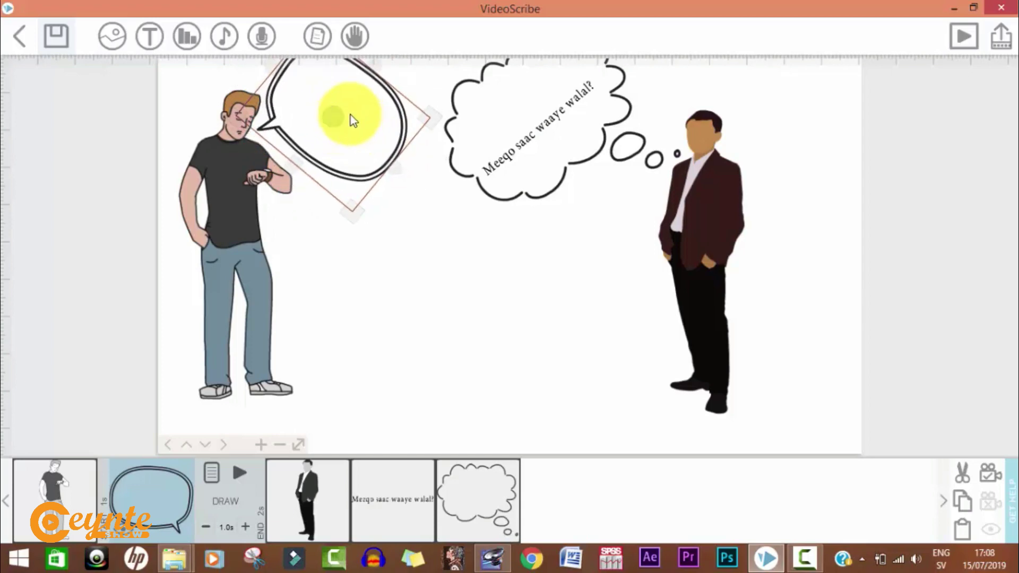
left_click_drag(348, 195, 352, 170)
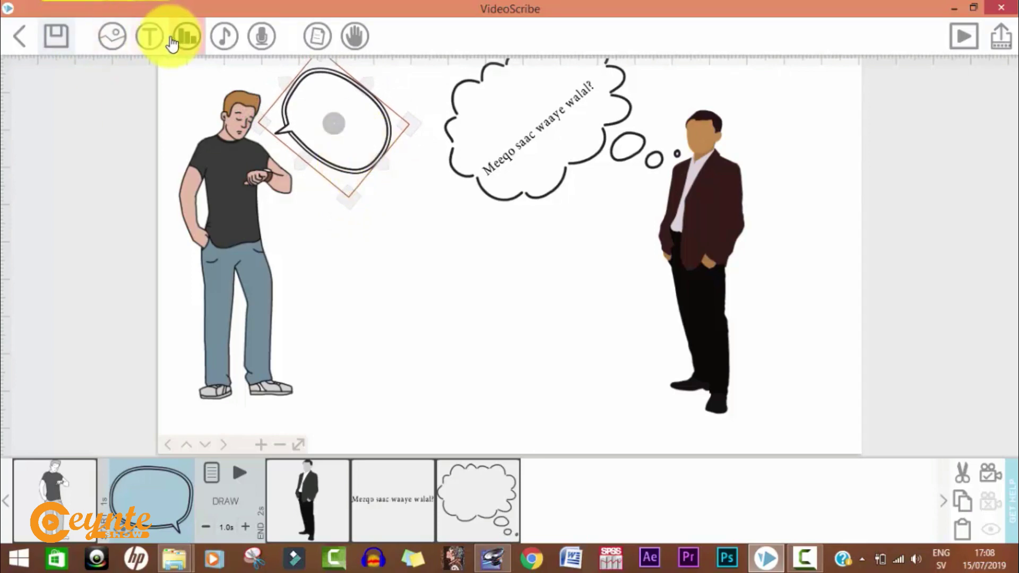
Add the text "17:09" and fit it inside the speech bubble of the man with the watch
left_click(149, 36)
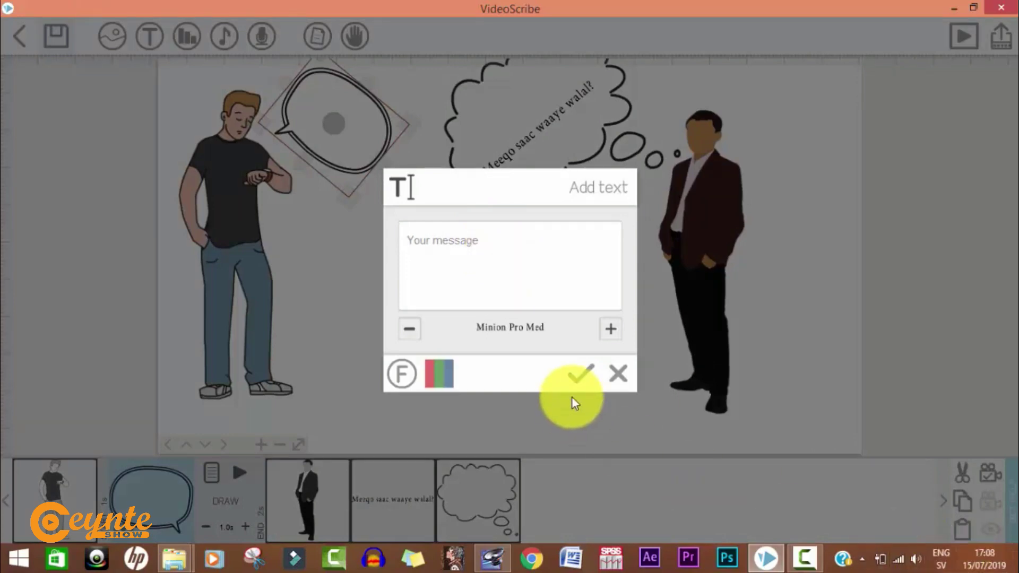
type("17:09")
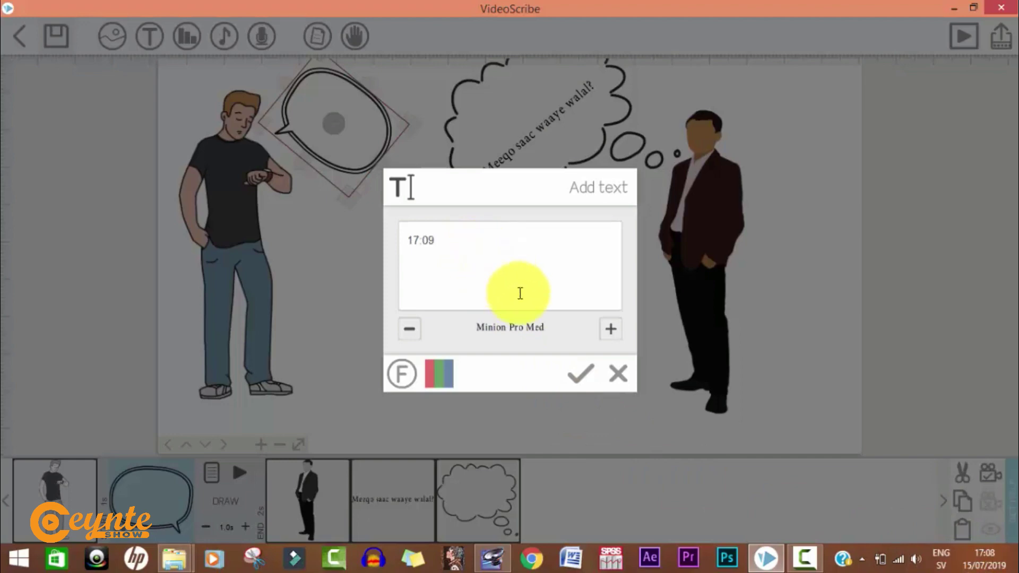
left_click(570, 379)
left_click_drag(505, 275, 339, 148)
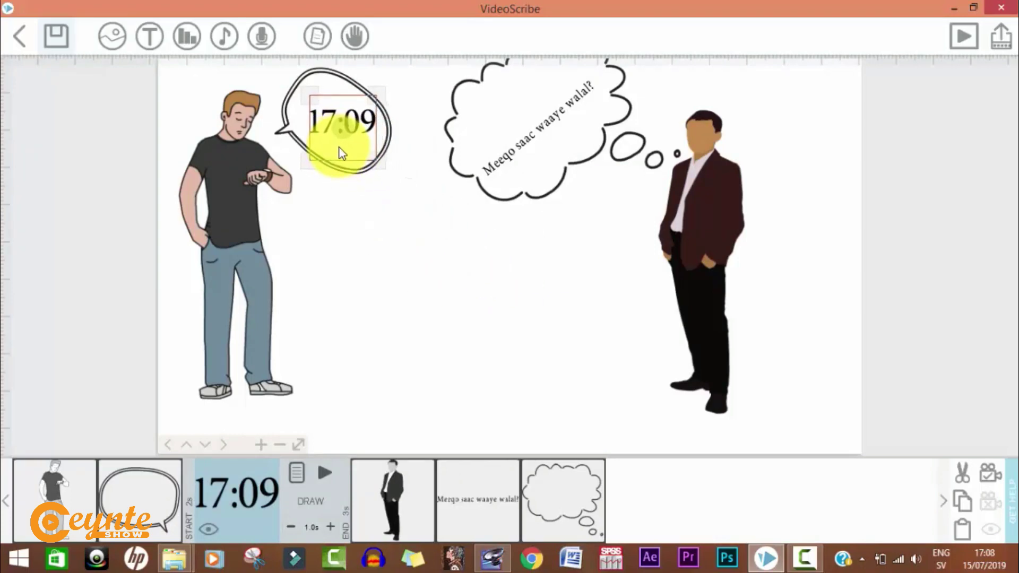
left_click(395, 273)
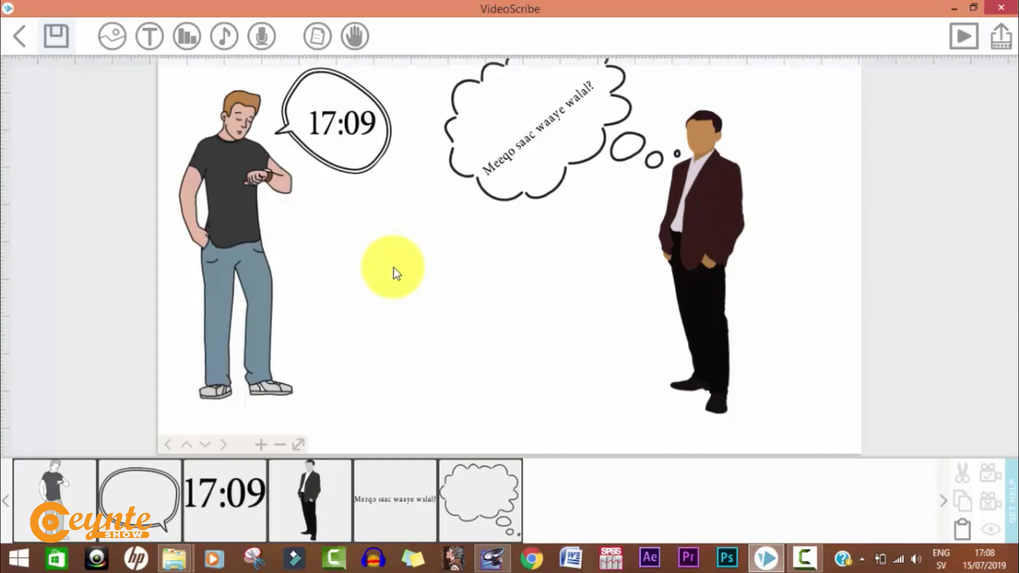
Shrink the thought bubble so it fits more closely around the question text
left_click(478, 109)
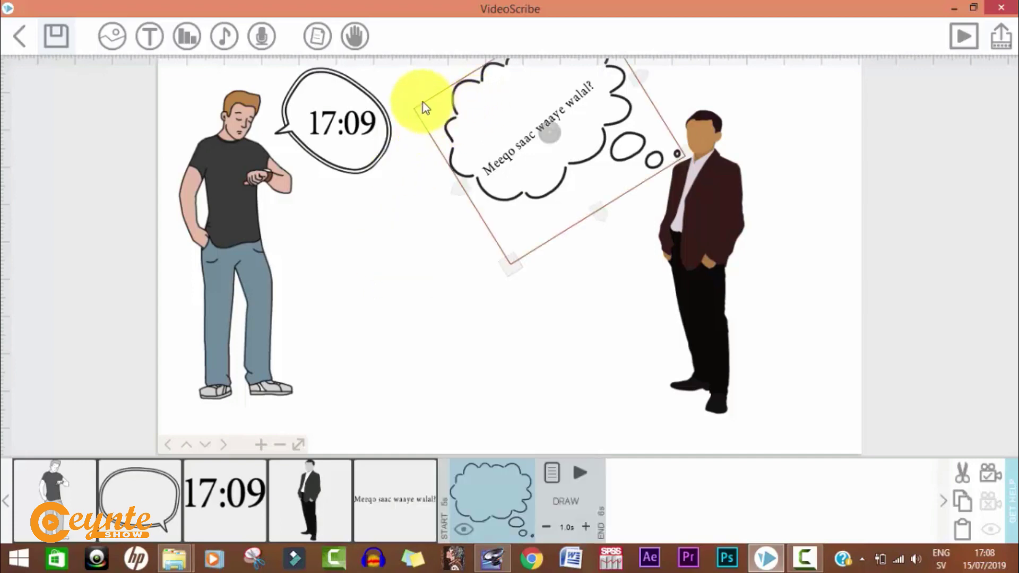
left_click_drag(417, 113, 483, 139)
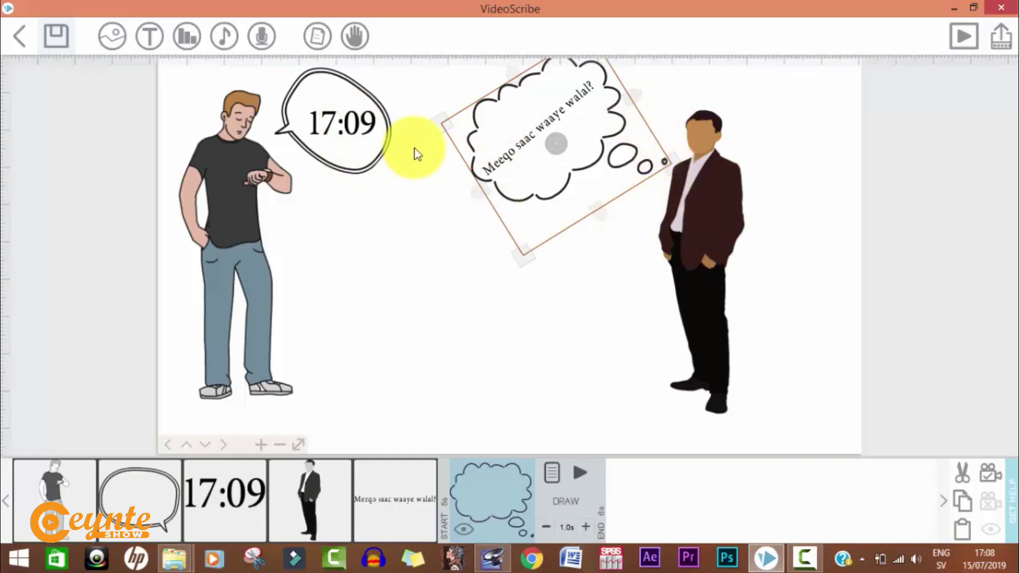
left_click(599, 305)
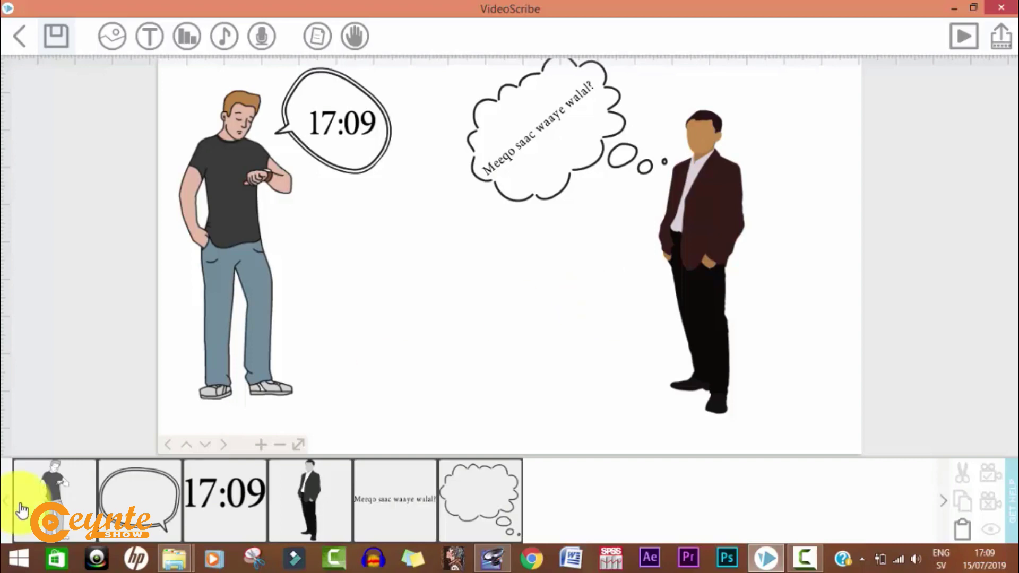
Lengthen the draw time of the man with the watch to 4 seconds and preview the animation with the end zoom switched off
left_click(90, 491)
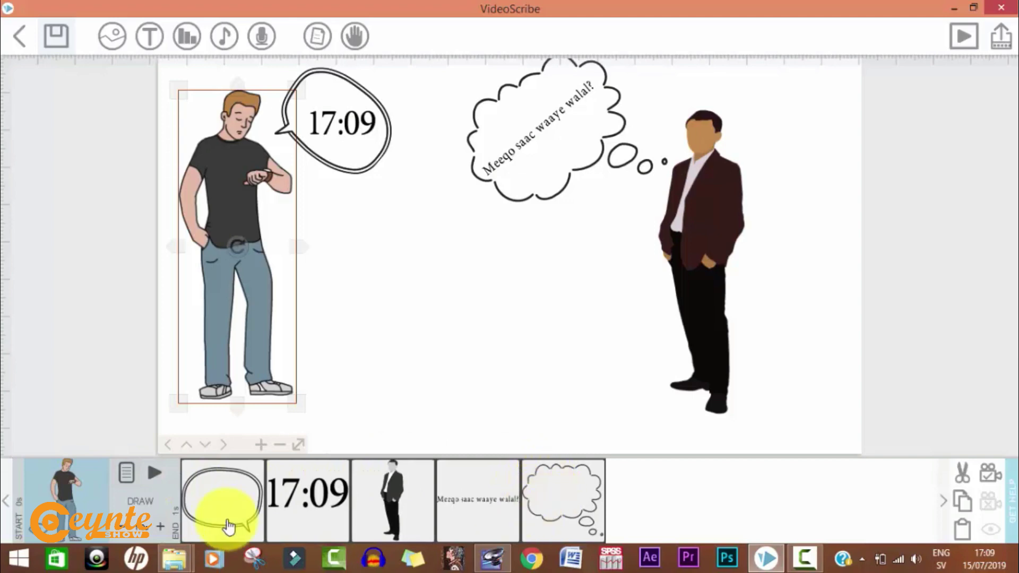
left_click(160, 528)
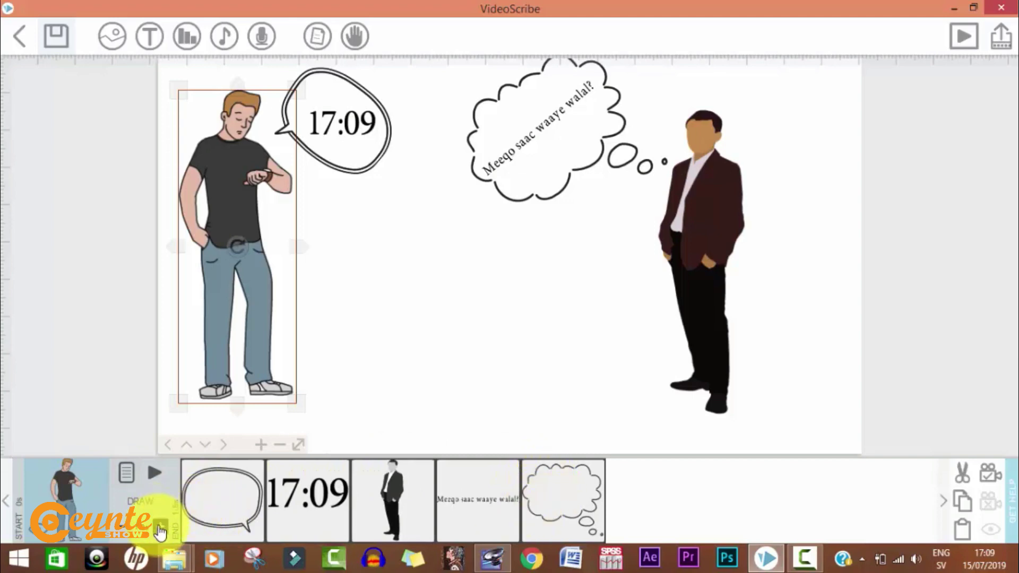
left_click(160, 528)
left_click(160, 527)
left_click(159, 528)
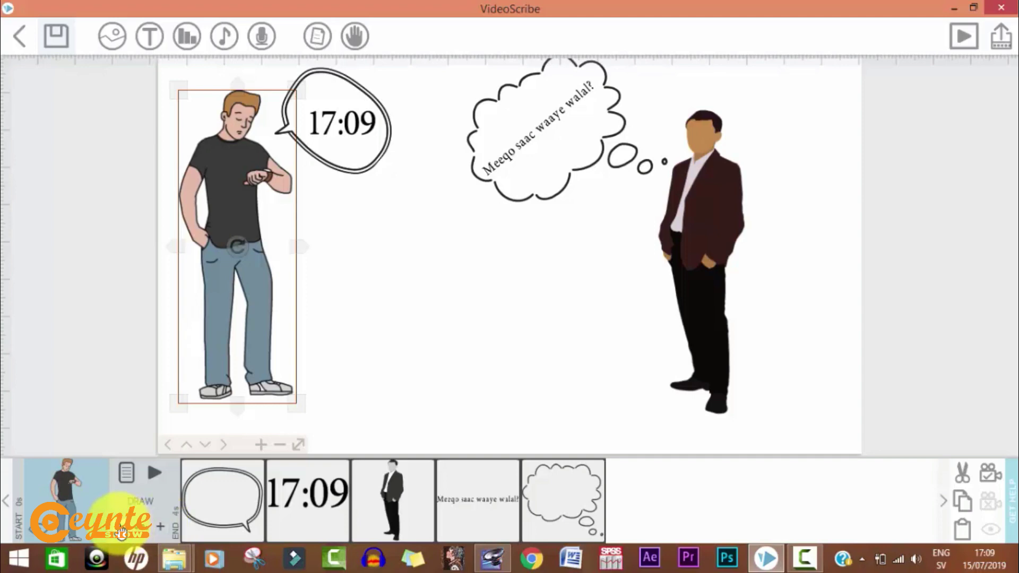
left_click(151, 475)
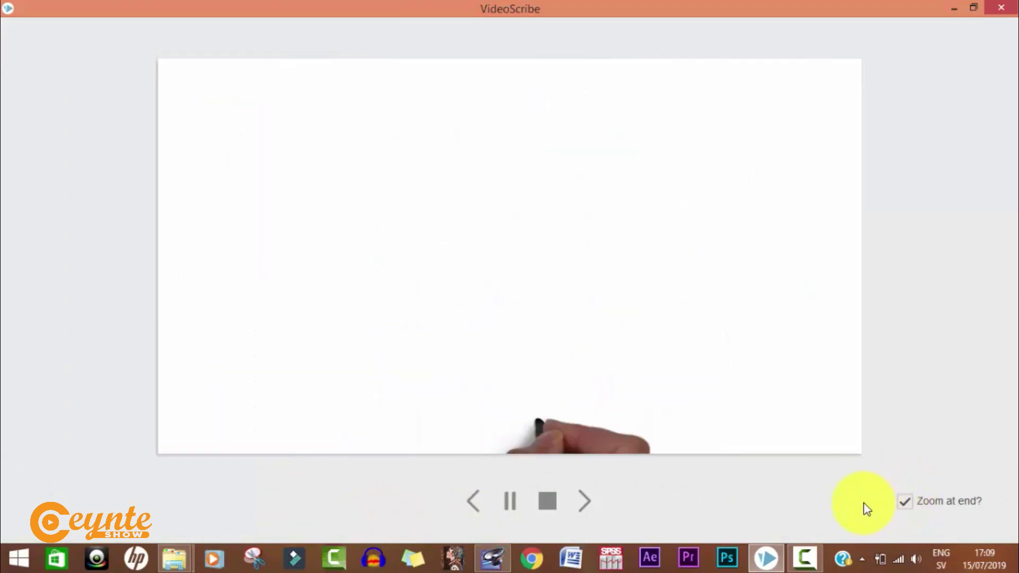
left_click(904, 502)
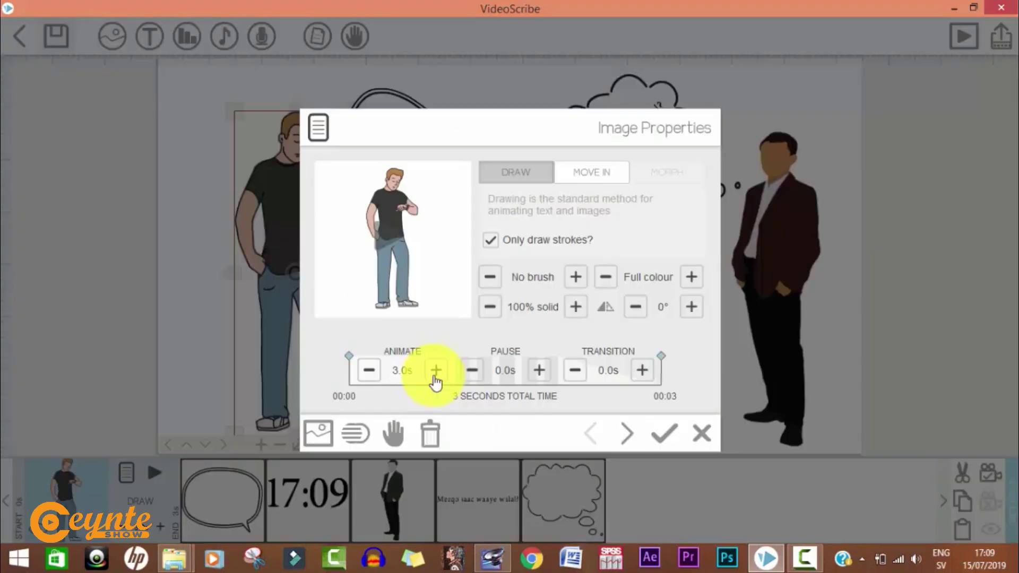
Try a 3.5-second draw time and the different flip orientations on the man with the watch
left_click(435, 371)
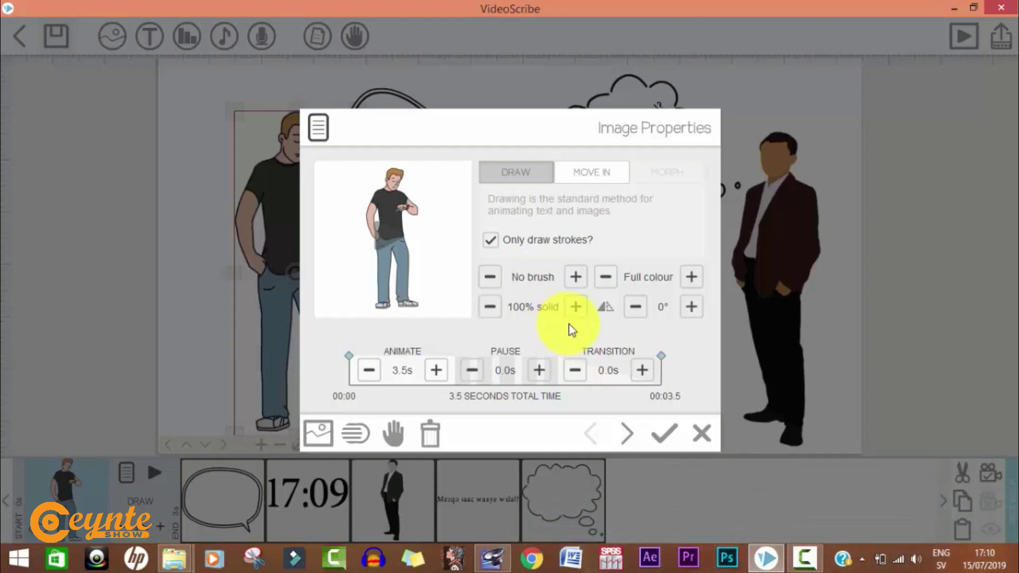
left_click(605, 308)
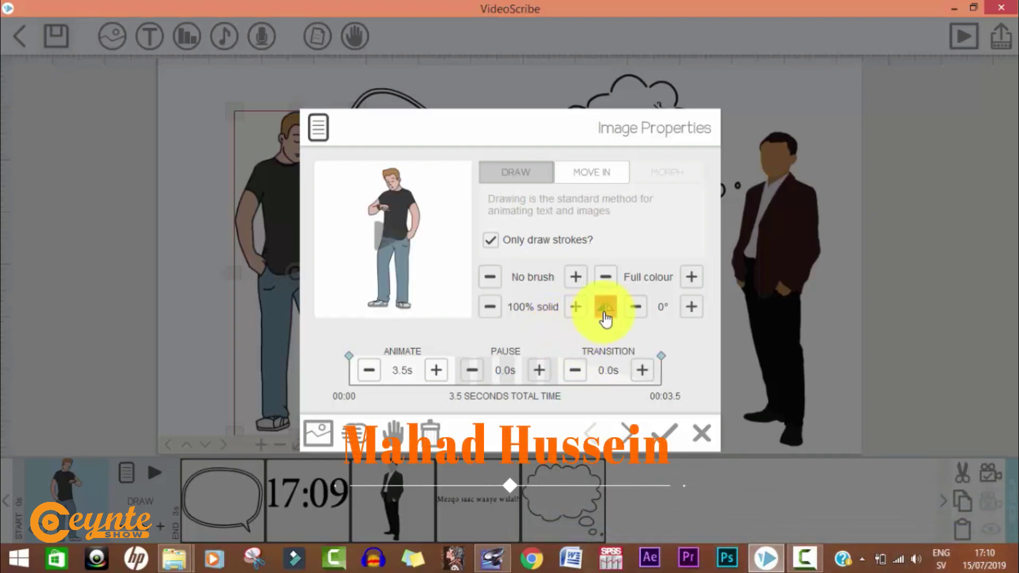
left_click(604, 314)
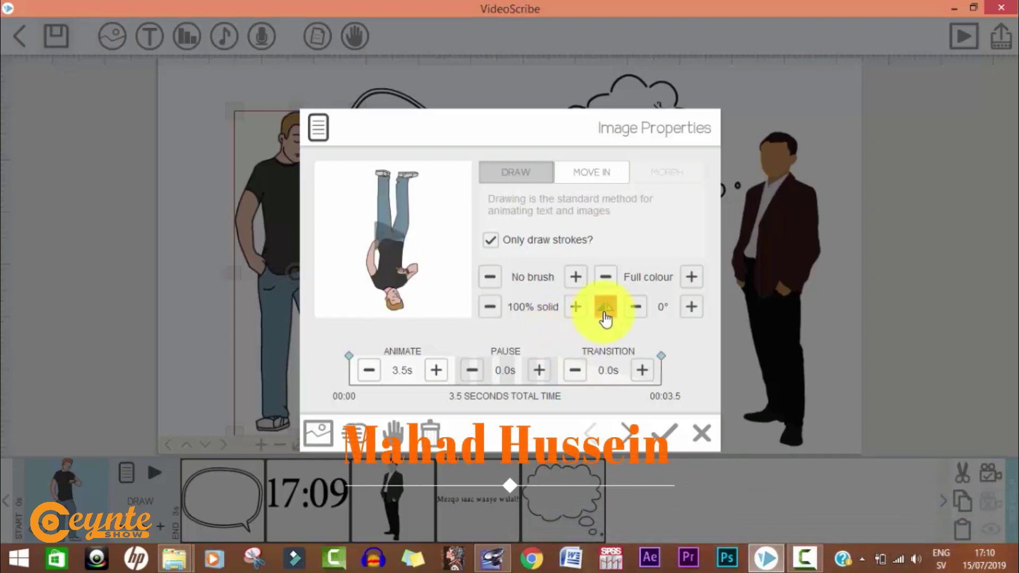
left_click(605, 313)
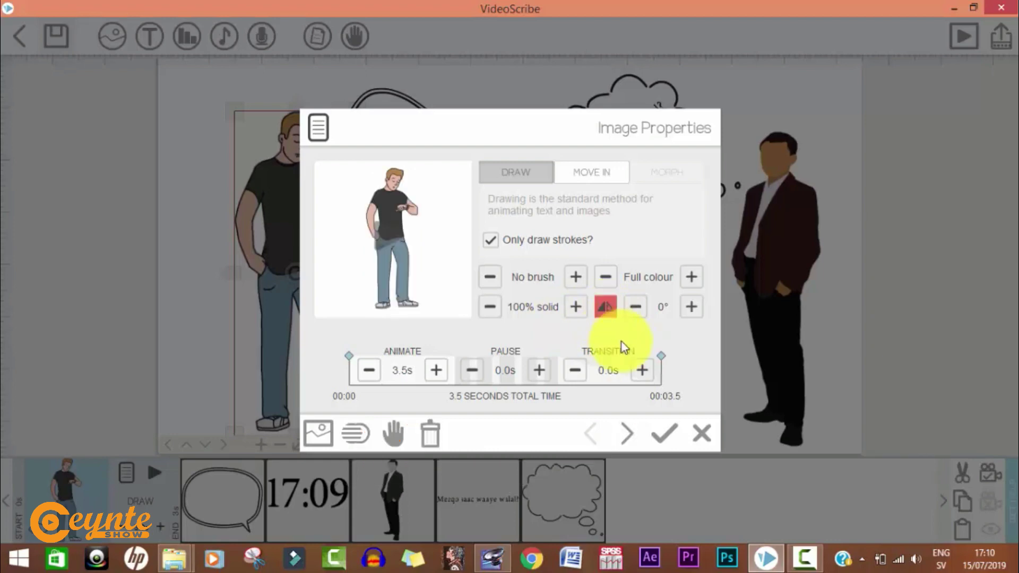
Try a 21-second draw time for the man with the watch, preview the drawing and discard the property changes
left_click(434, 374)
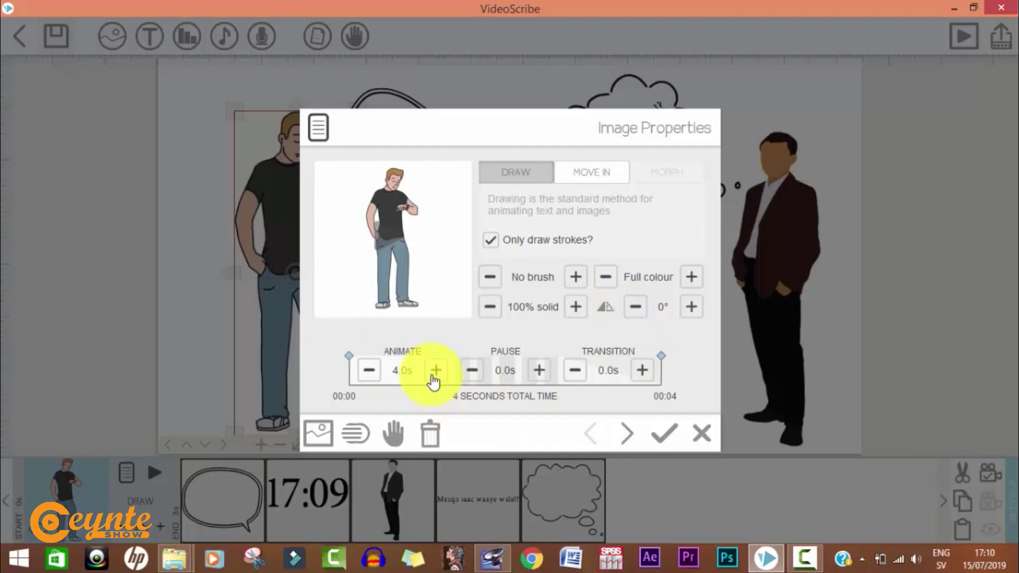
left_click(434, 372)
left_click(434, 371)
left_click(434, 372)
left_click(435, 372)
left_click(434, 372)
left_click(435, 372)
left_click(434, 372)
left_click(434, 372)
left_click(434, 372)
left_click(434, 372)
left_click(434, 371)
left_click(435, 372)
left_click(434, 371)
left_click(435, 371)
left_click(434, 372)
left_click(434, 371)
left_click(434, 372)
left_click(435, 372)
left_click(434, 372)
left_click(434, 372)
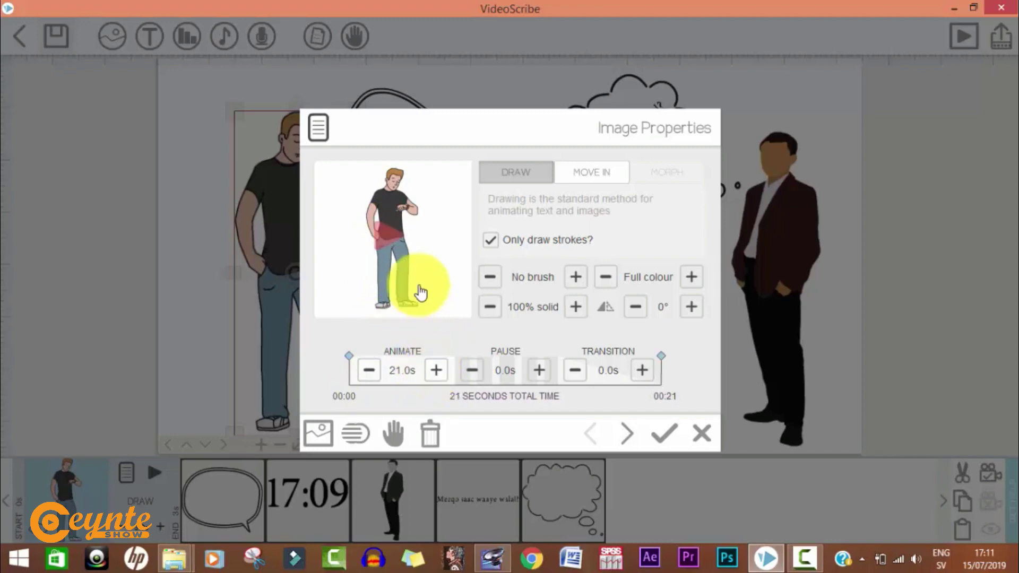
left_click(399, 258)
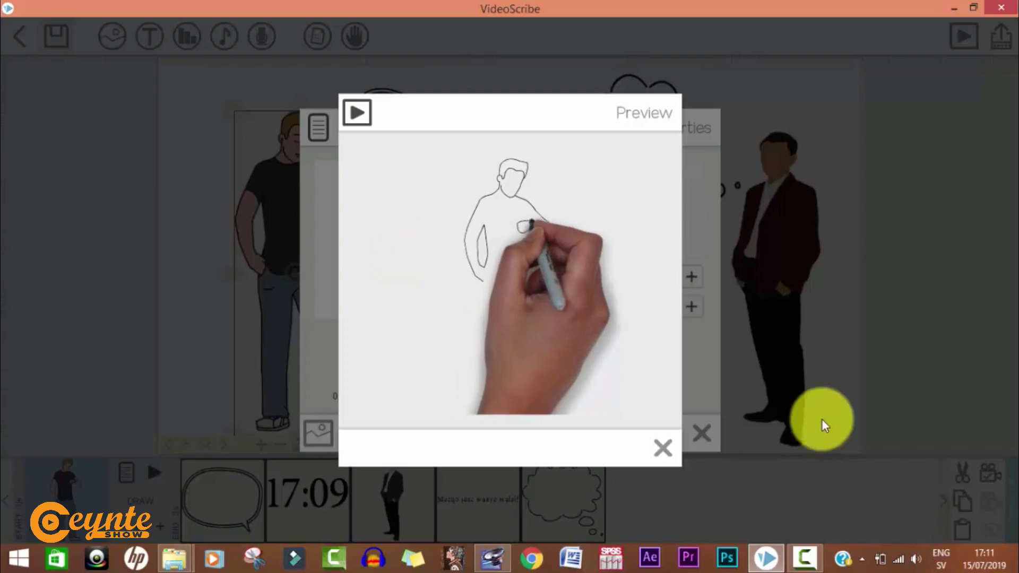
left_click(663, 450)
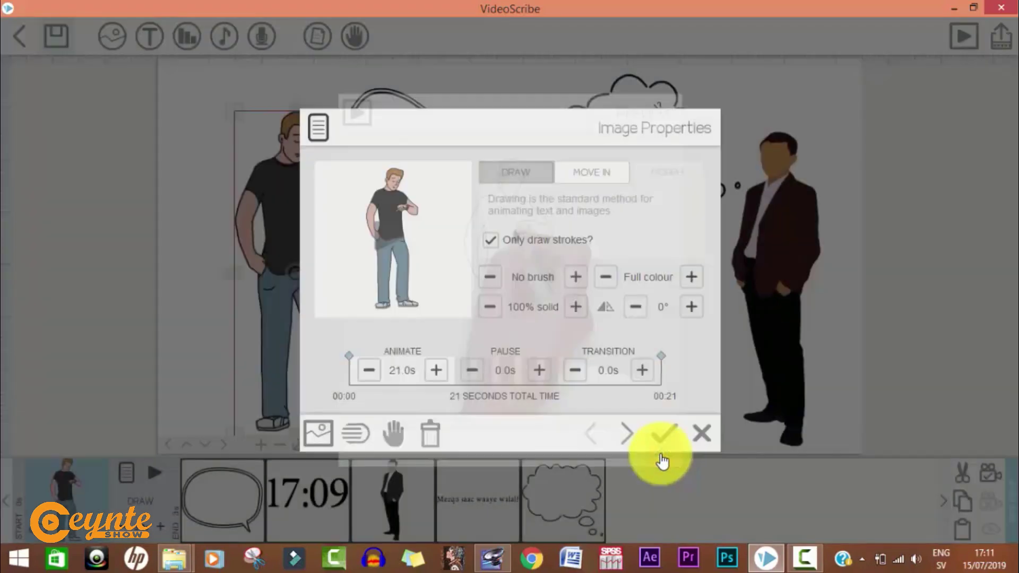
left_click(701, 435)
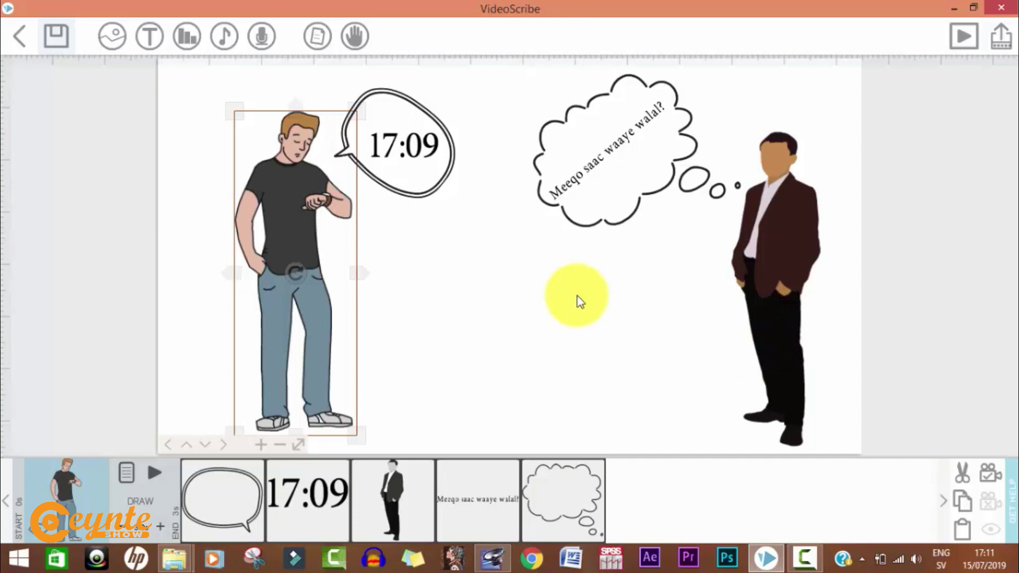
Name the scribe "Tutorial one" for saving and assign it to a TUTORIAL COURSE folder
left_click(517, 269)
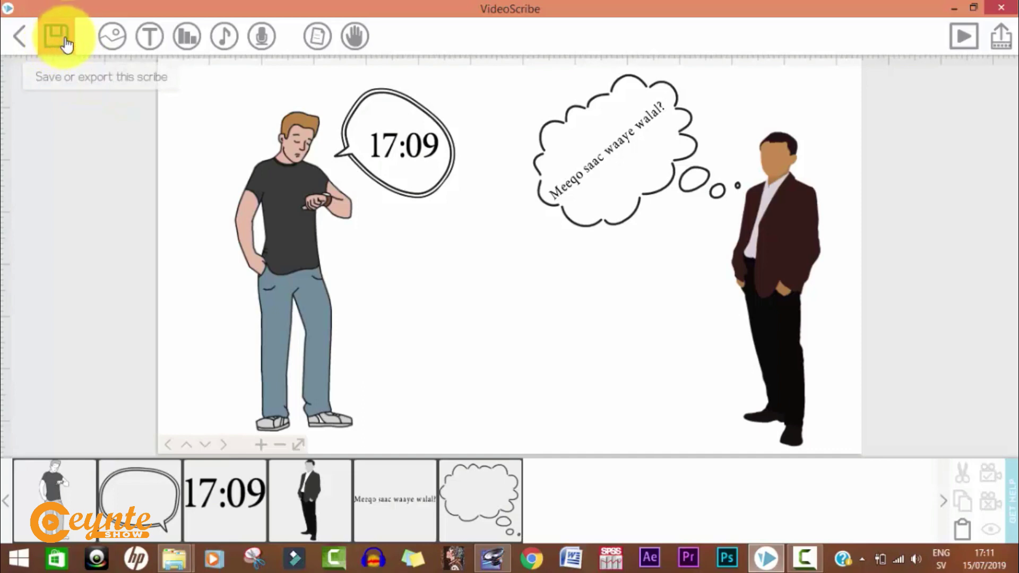
left_click(55, 51)
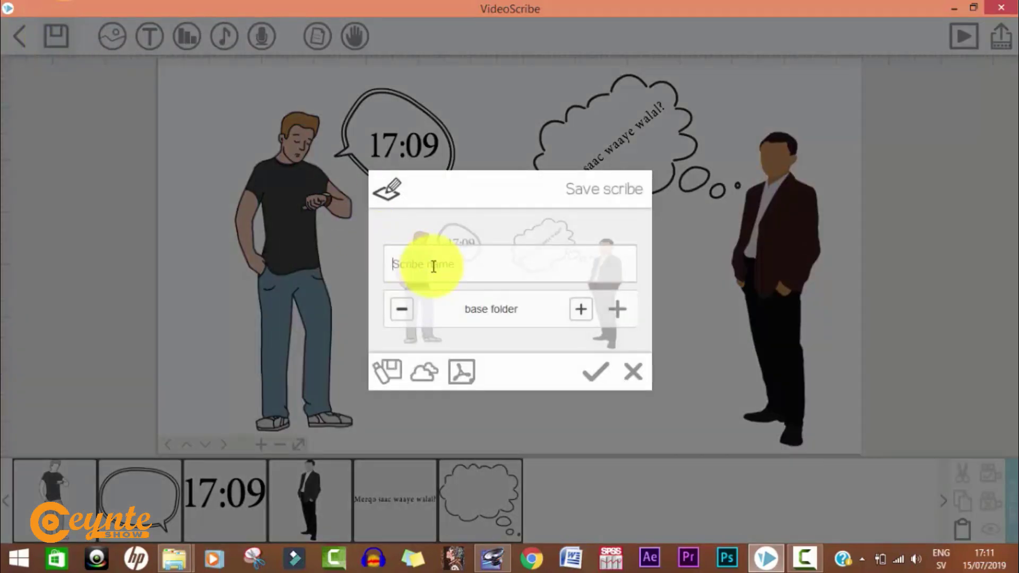
type("Tutorial one")
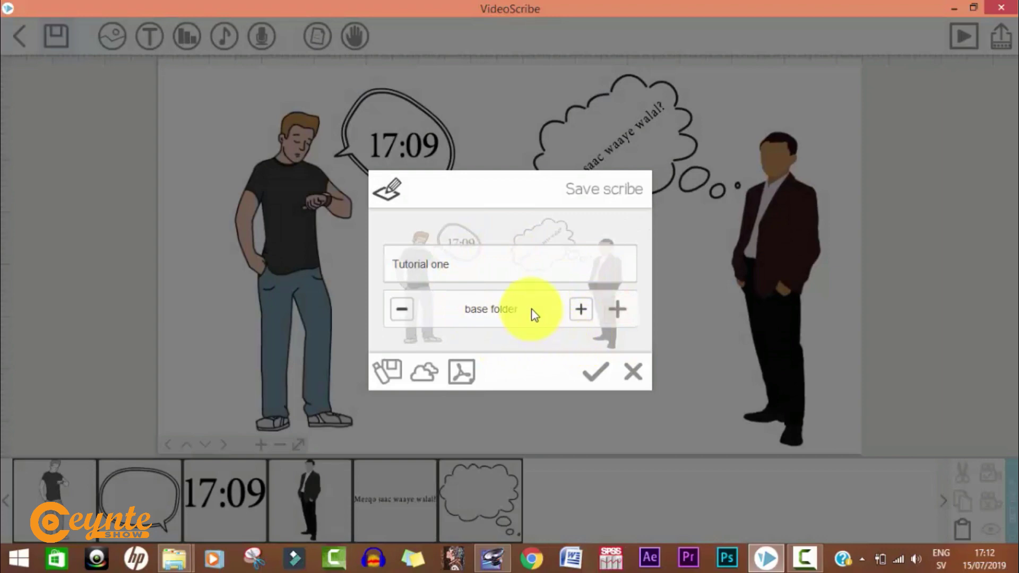
left_click(618, 310)
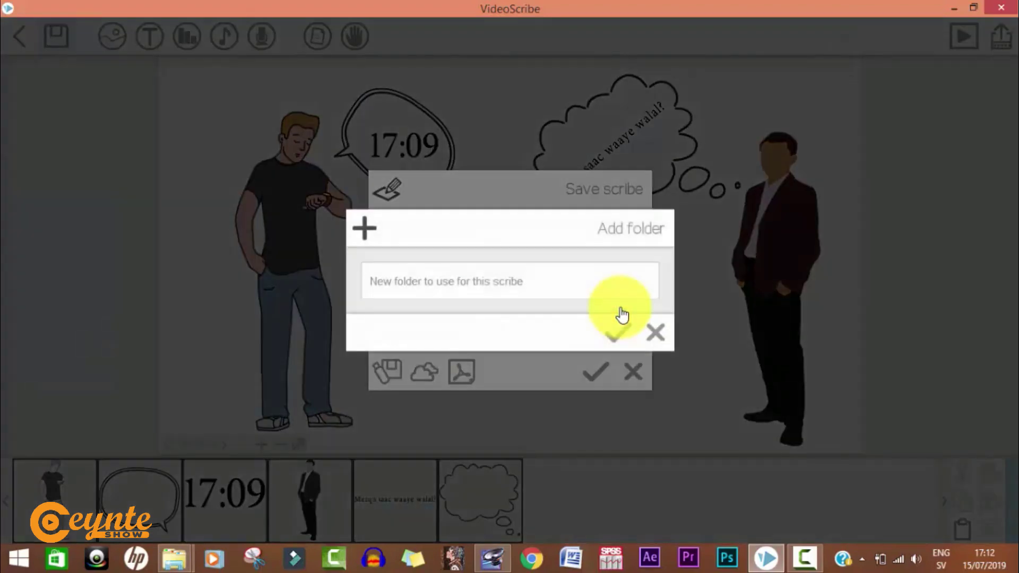
type("Tuto")
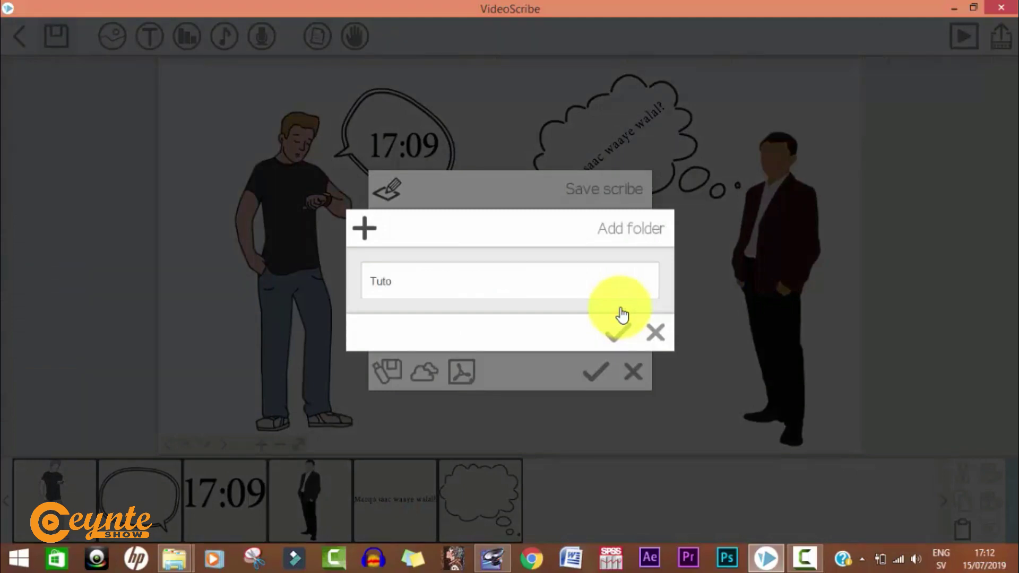
type("rial Course")
left_click(614, 333)
left_click(667, 334)
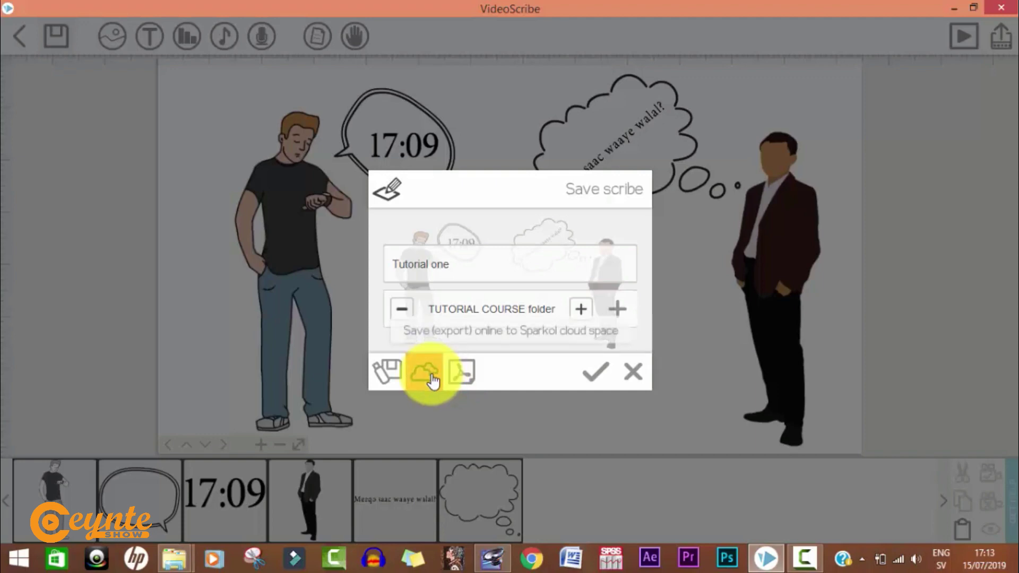
Save the scribe, overwriting the existing one called "Tutorial one"
left_click(389, 374)
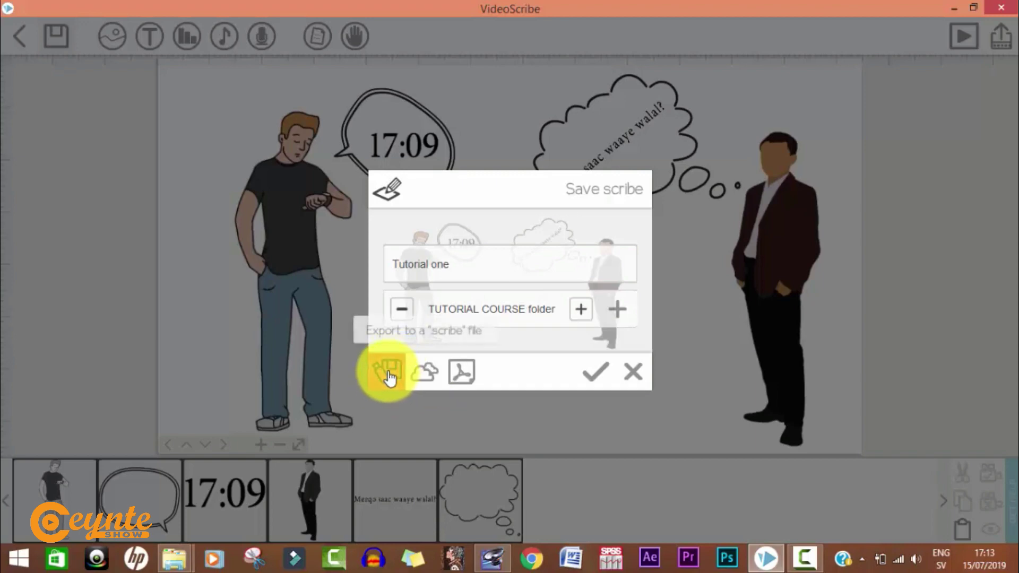
left_click(598, 378)
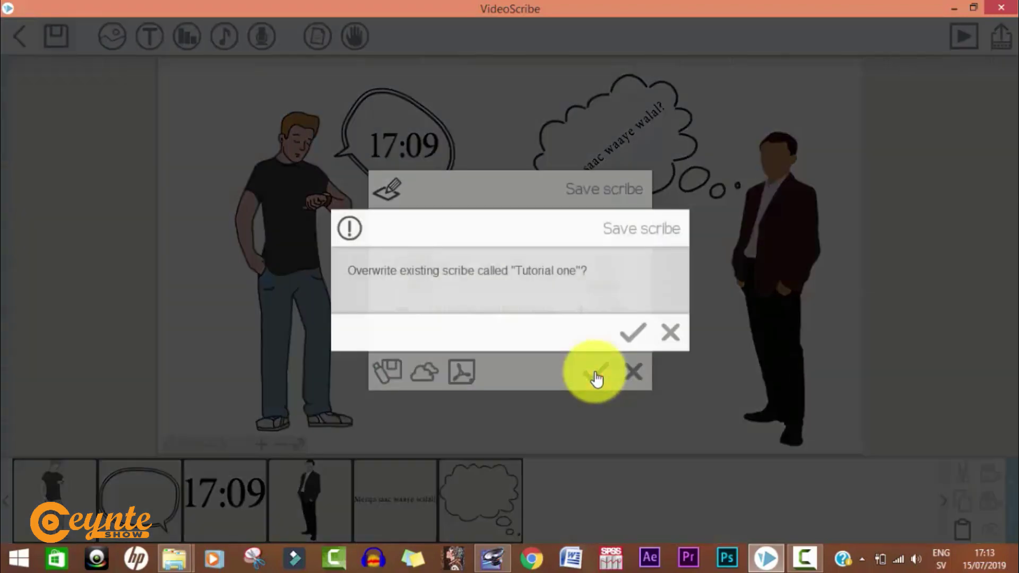
left_click(627, 330)
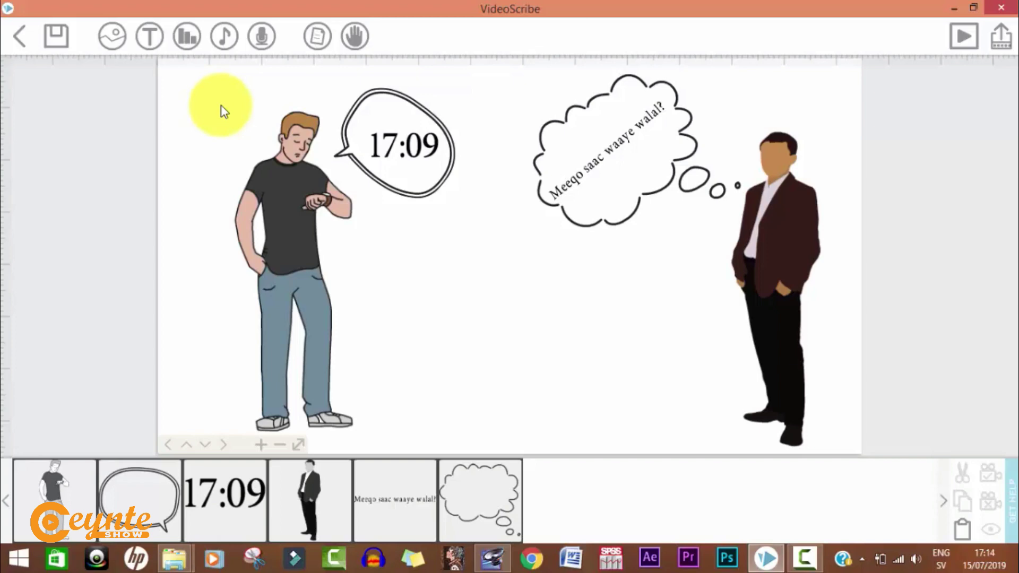
Browse the music tracks, try importing kibirka istus istuska.mp3 as the soundtrack and discard the music selection
left_click(225, 36)
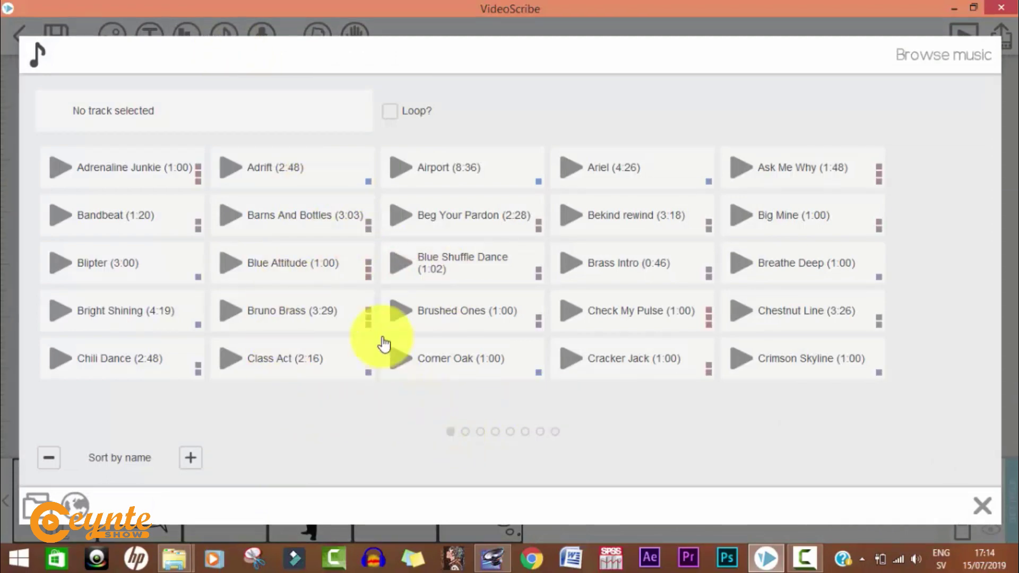
left_click(481, 436)
left_click(508, 440)
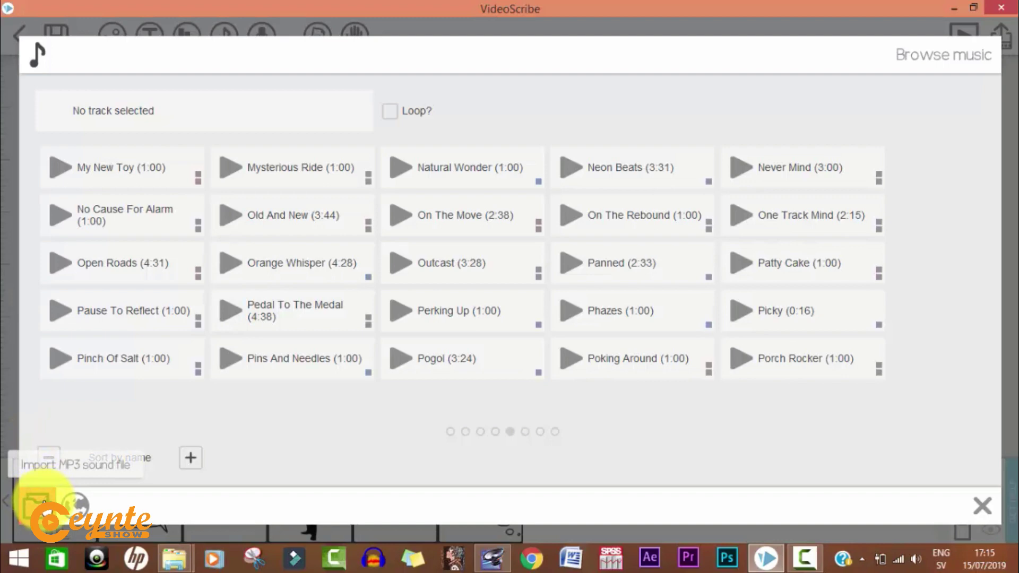
left_click(44, 502)
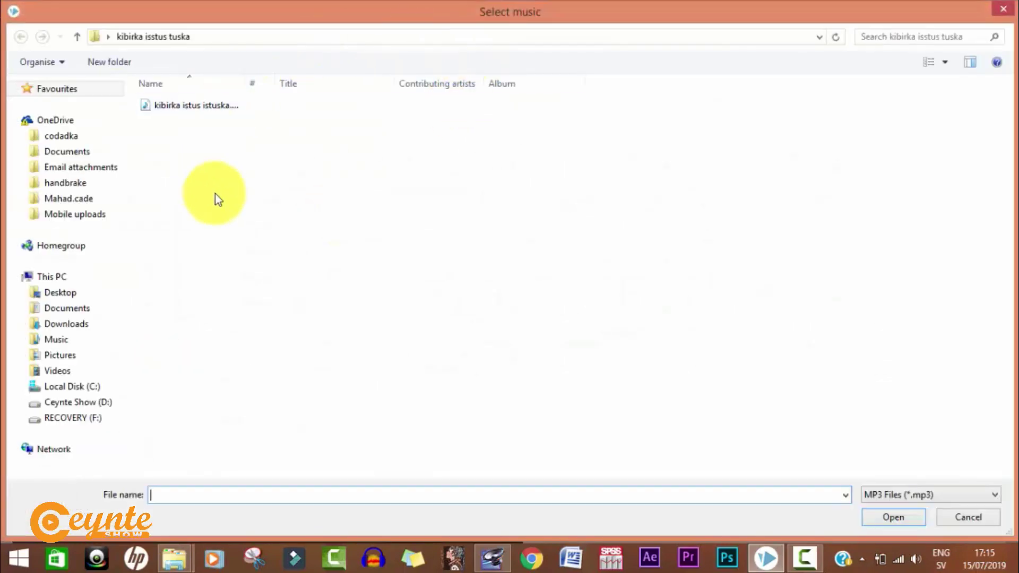
left_click(195, 105)
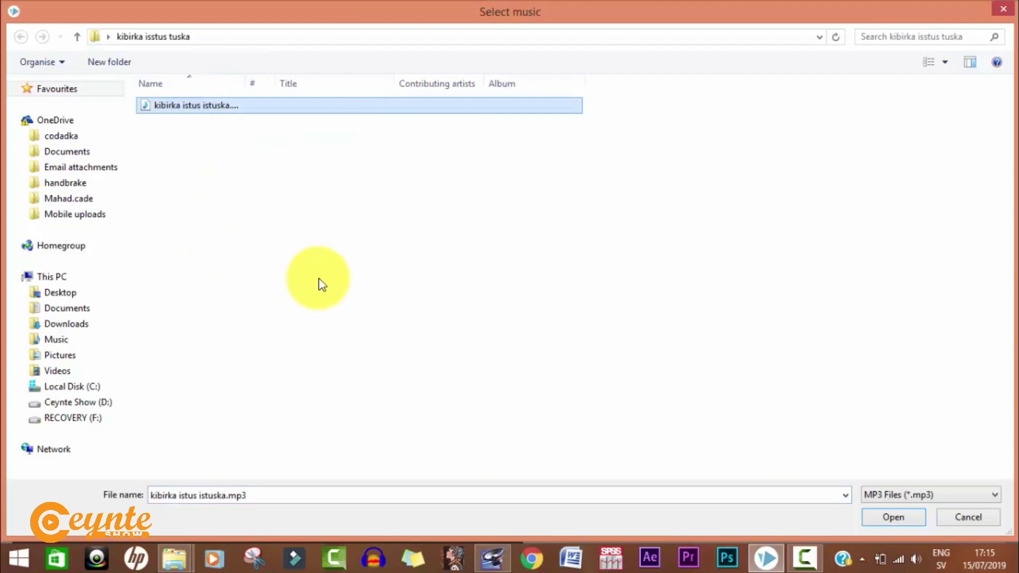
left_click(893, 517)
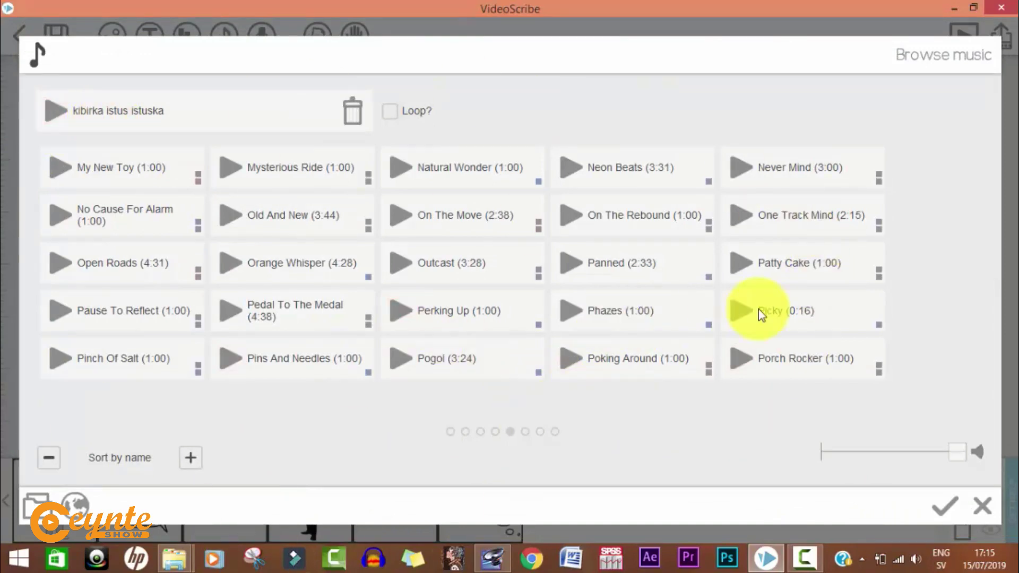
left_click(976, 501)
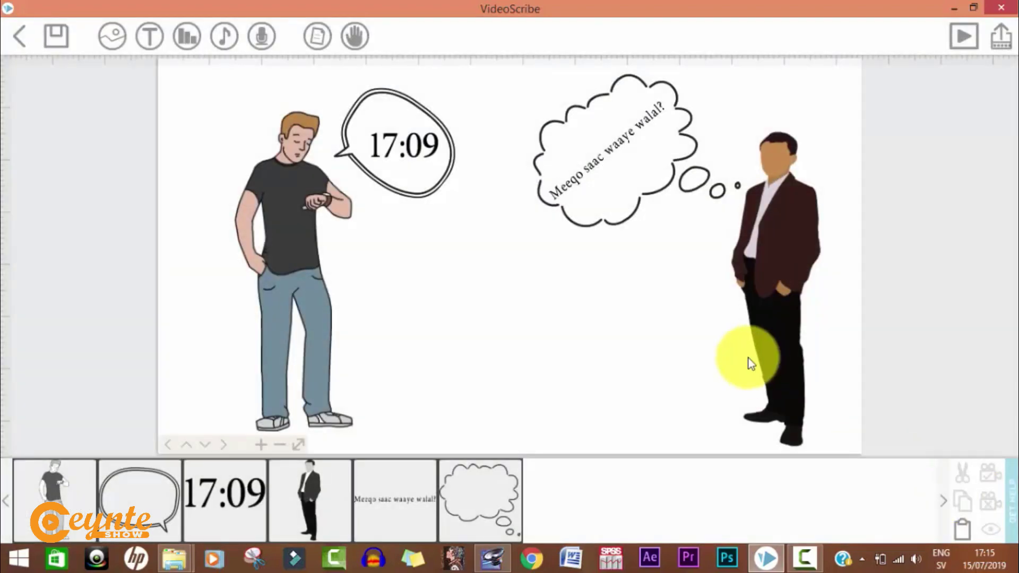
Try recording a voiceover and discard it, then look for an MP3 voiceover file and cancel without importing one
left_click(268, 48)
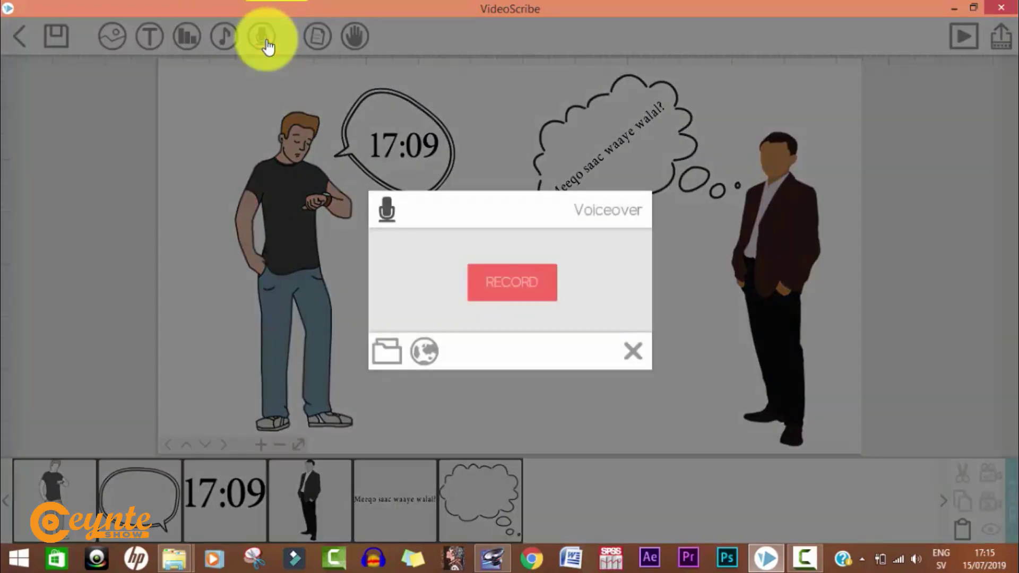
left_click(510, 283)
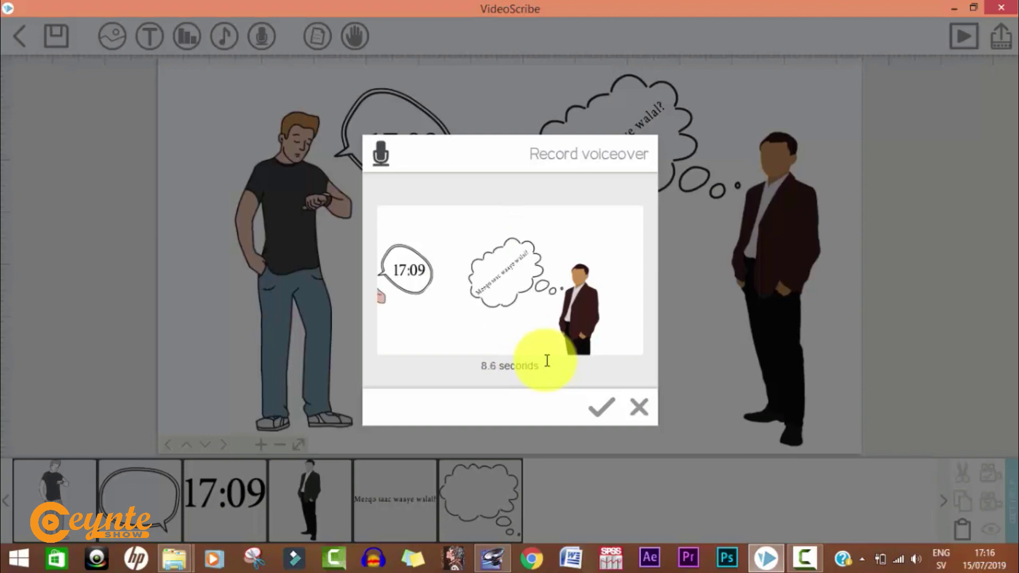
left_click(637, 412)
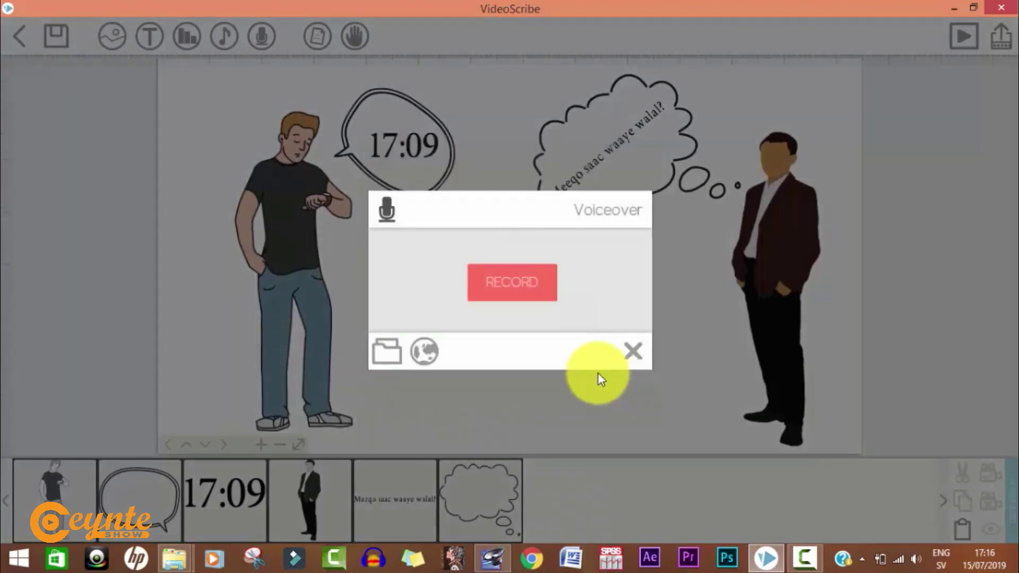
left_click(386, 355)
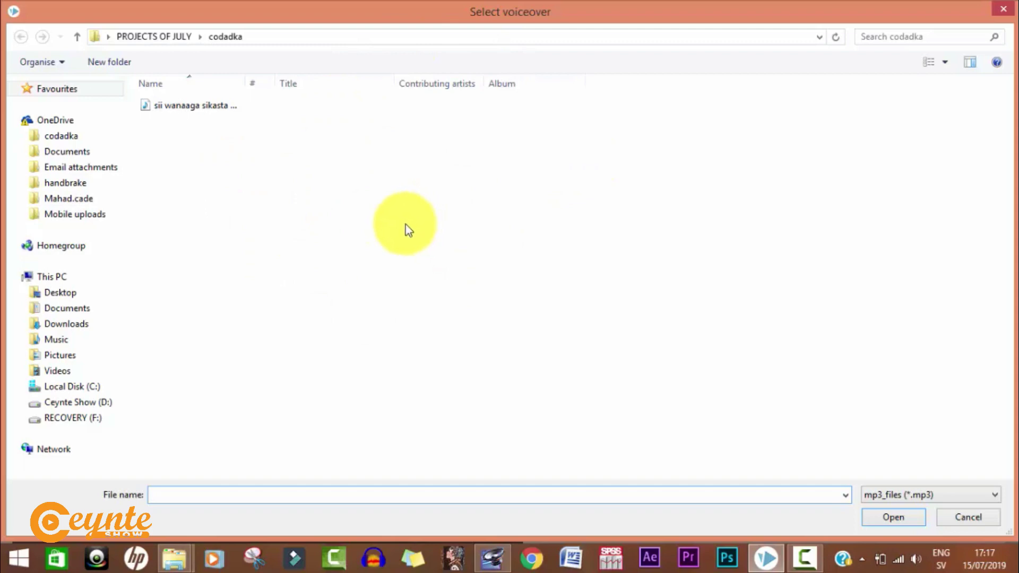
left_click(1003, 9)
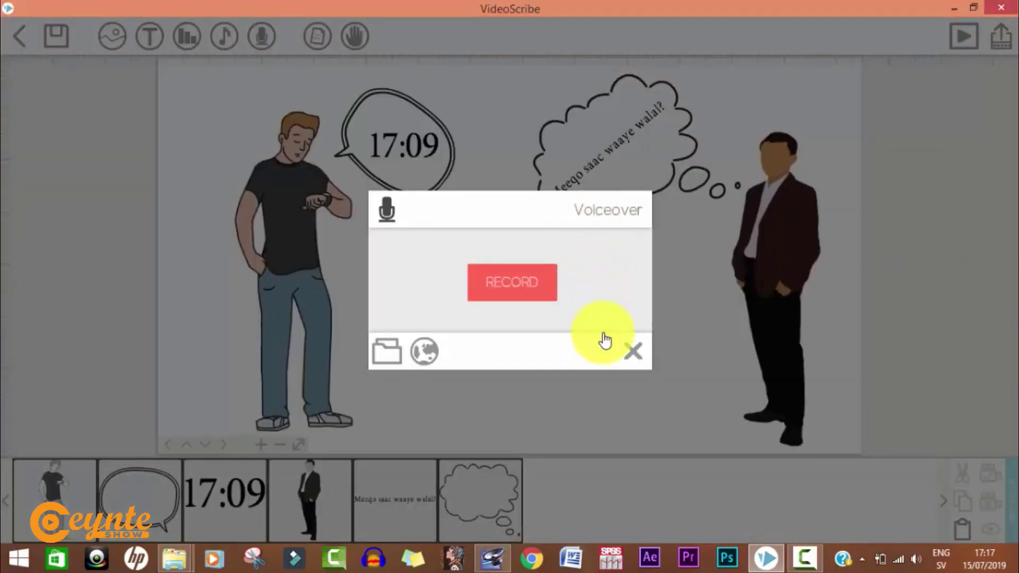
left_click(637, 357)
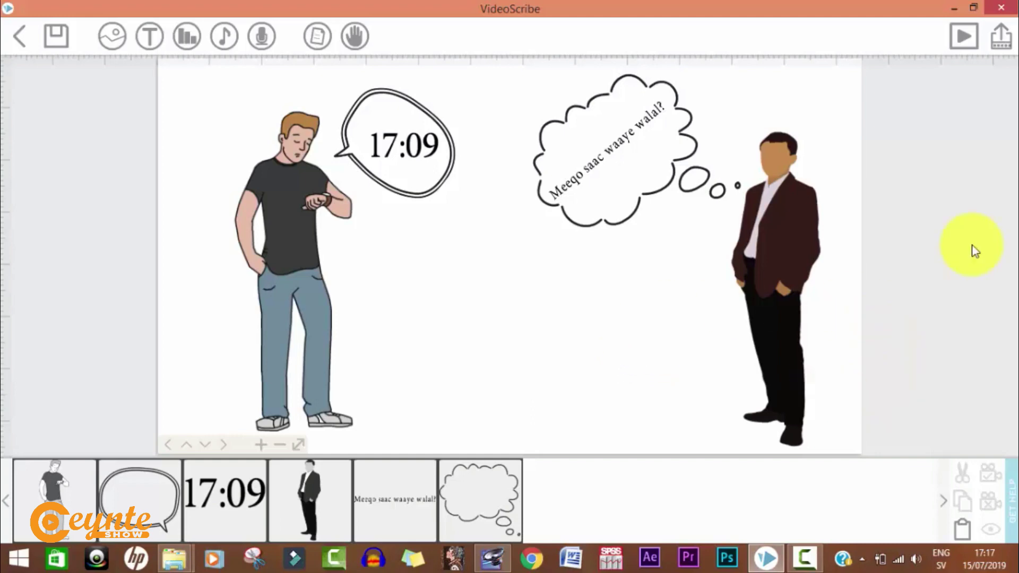
Render the scribe for publishing and open the settings for creating a video file
left_click(1002, 47)
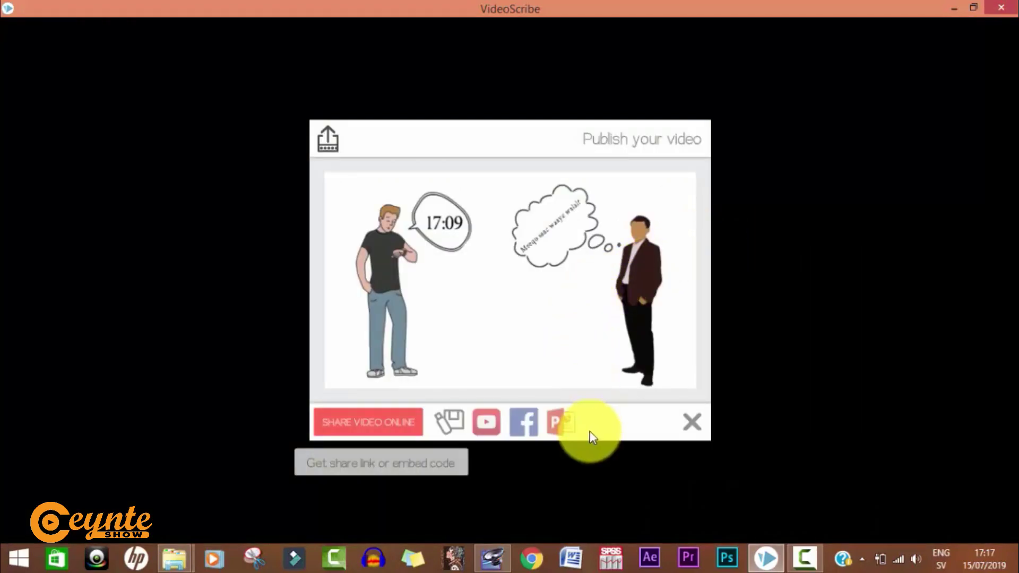
left_click(562, 425)
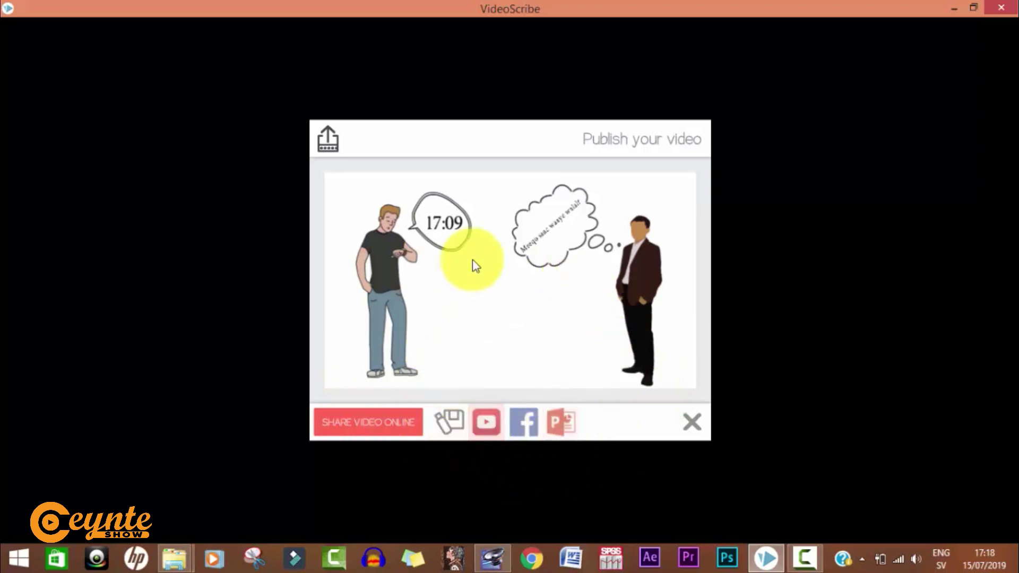
left_click(450, 422)
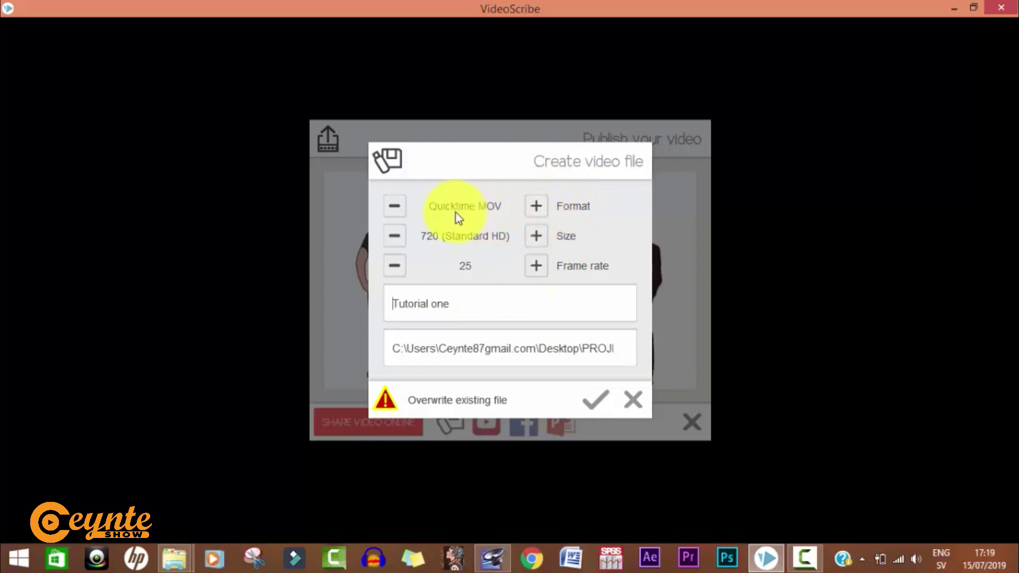
Try the AVI, image sequence and Windows WMV video formats and return the format to Quicktime MOV
left_click(536, 207)
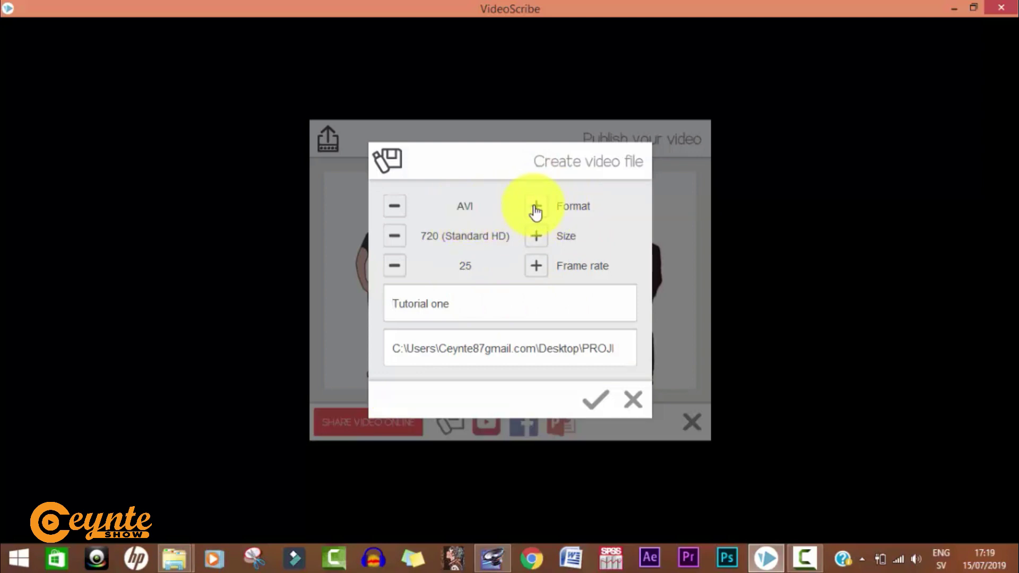
left_click(536, 207)
left_click(536, 207)
left_click(397, 209)
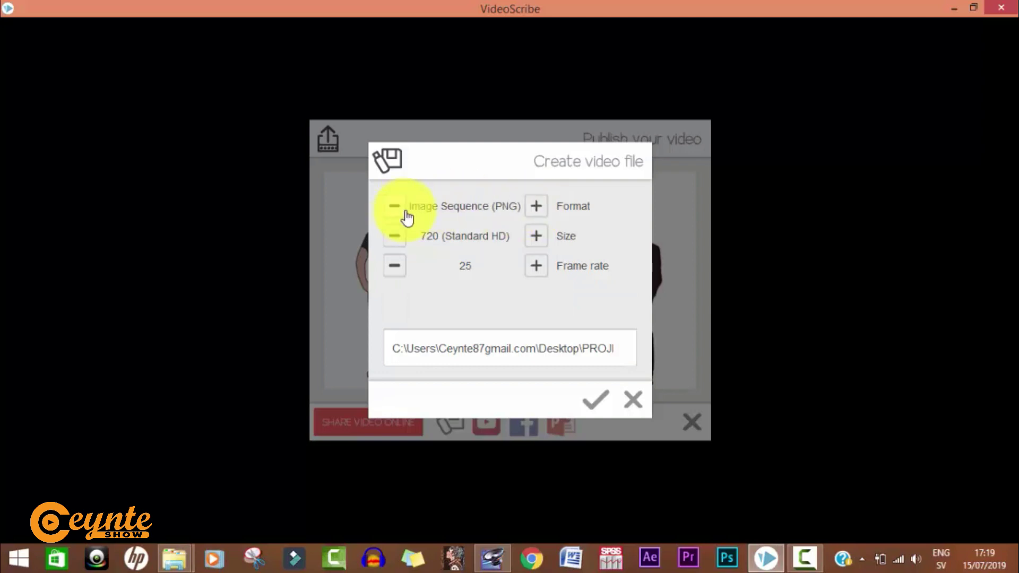
left_click(535, 209)
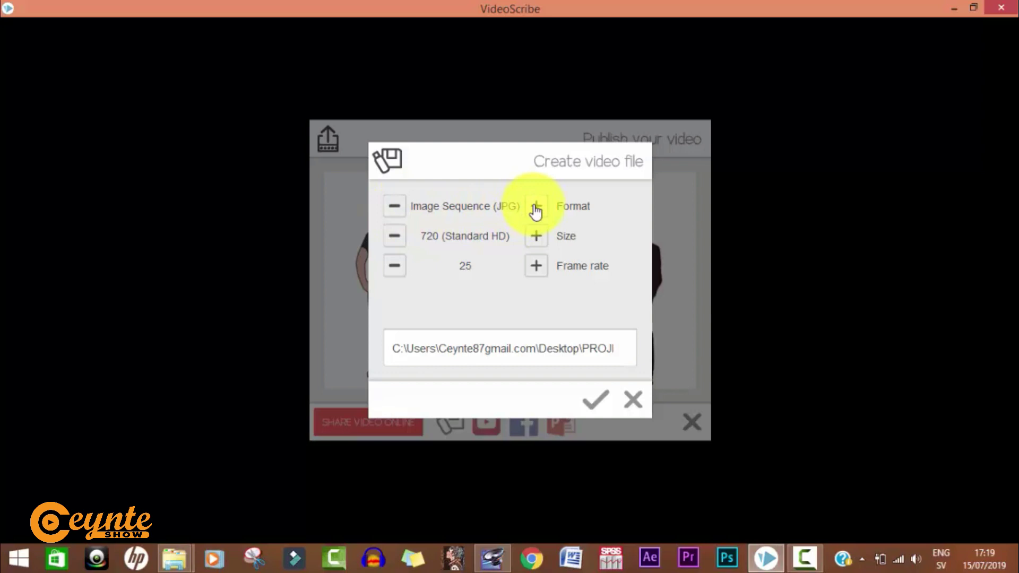
left_click(535, 209)
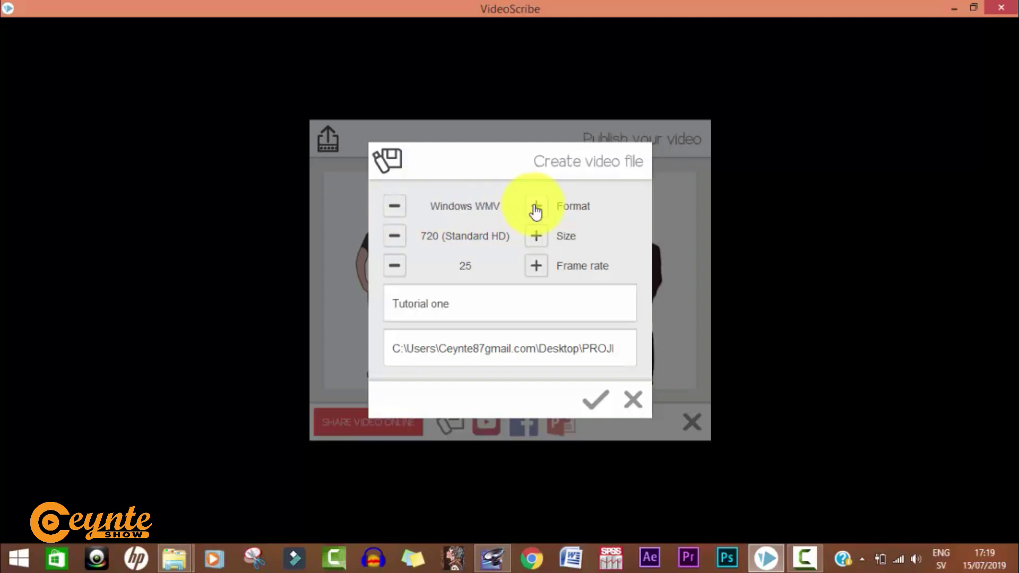
left_click(535, 209)
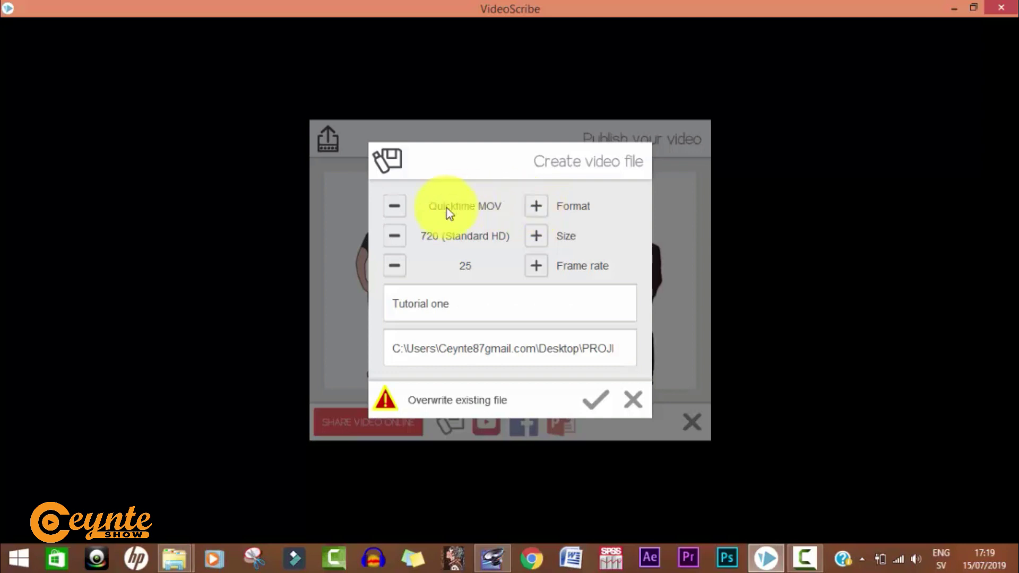
Try the 1080, 360 and 640 video sizes and return the size to 720 (Standard HD)
left_click(537, 237)
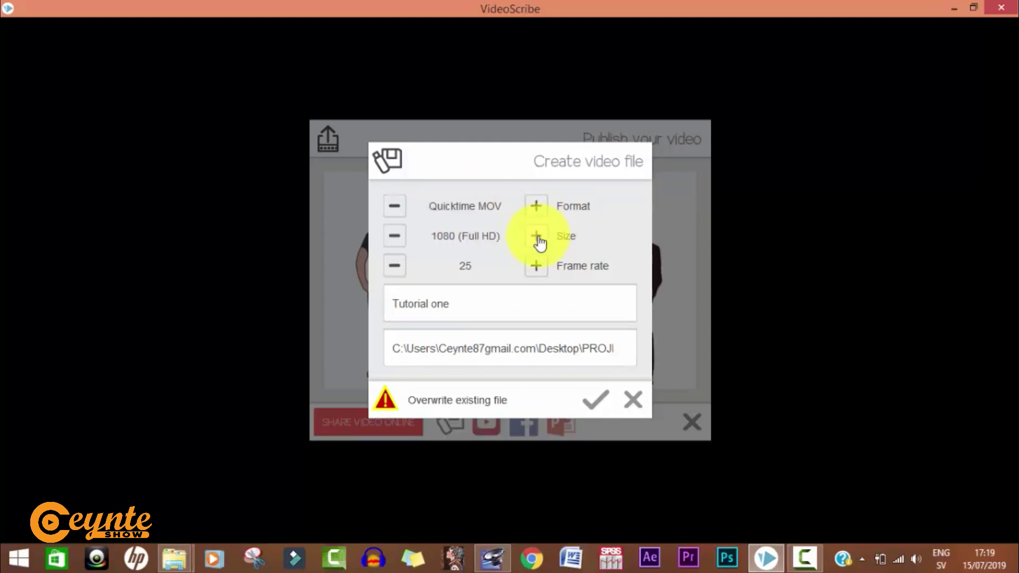
left_click(538, 238)
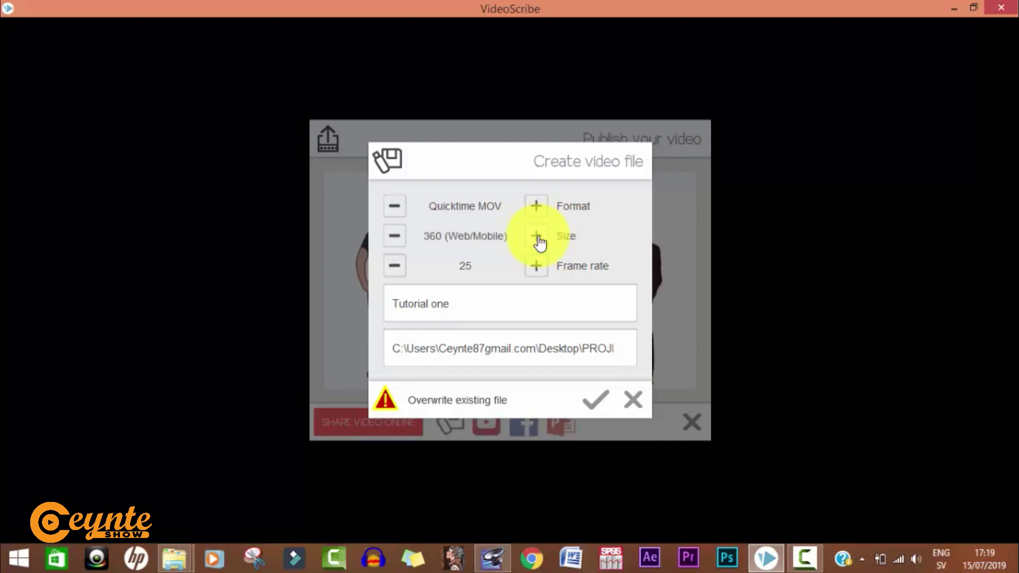
left_click(537, 237)
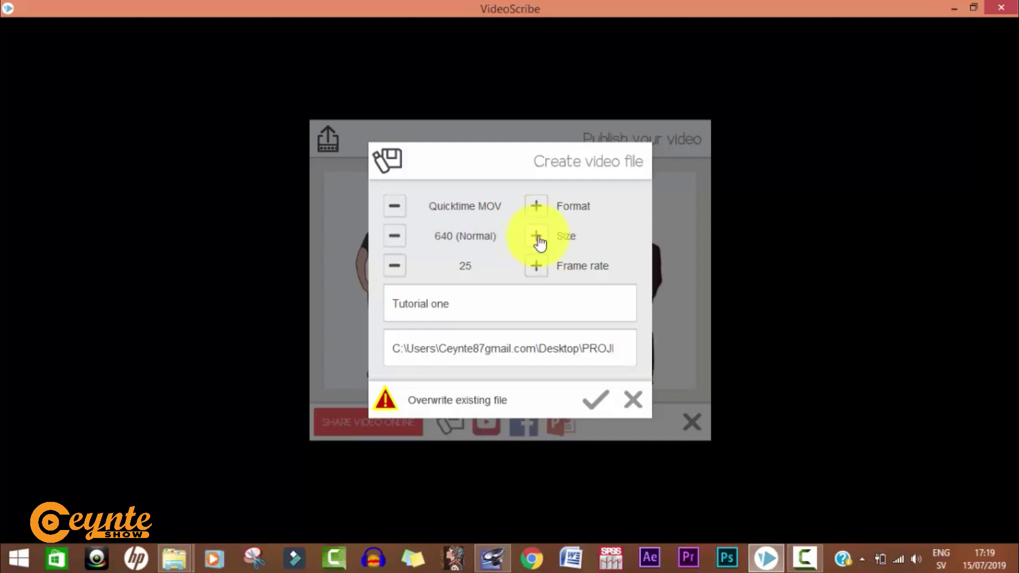
left_click(537, 238)
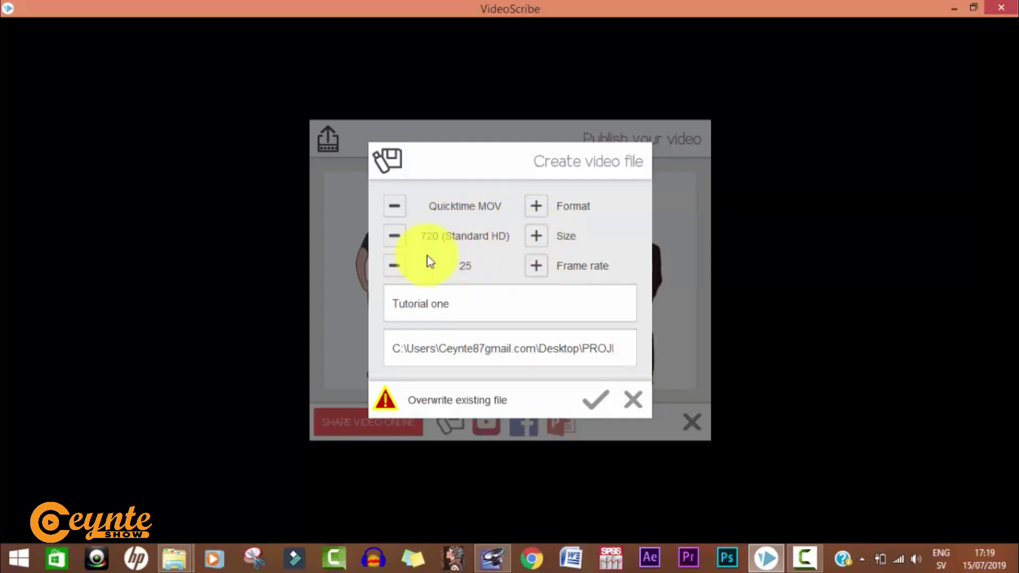
Try a frame rate of 50 for the video file and return it to 25
left_click(537, 266)
left_click(538, 266)
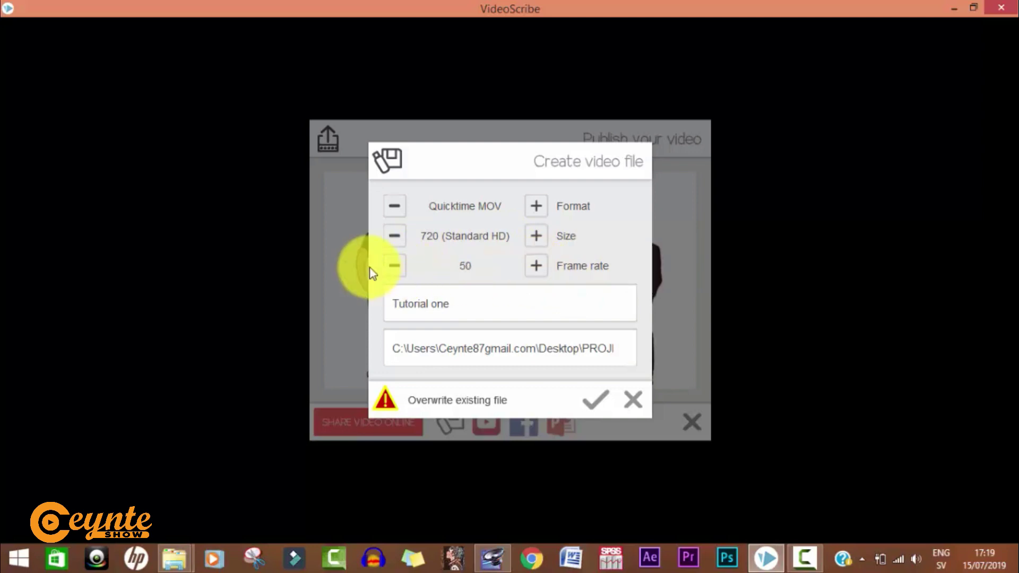
left_click(398, 272)
left_click(402, 275)
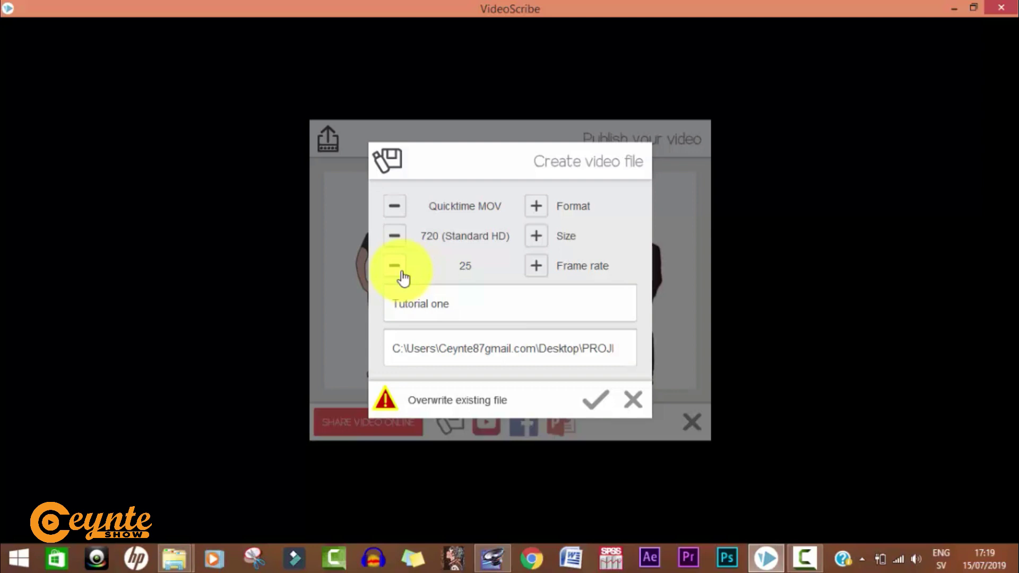
Set the output location to the "tutorial oneeee" folder inside "Video Scribe TOTURIAL" on the Desktop and start creating the video file
double_click(488, 305)
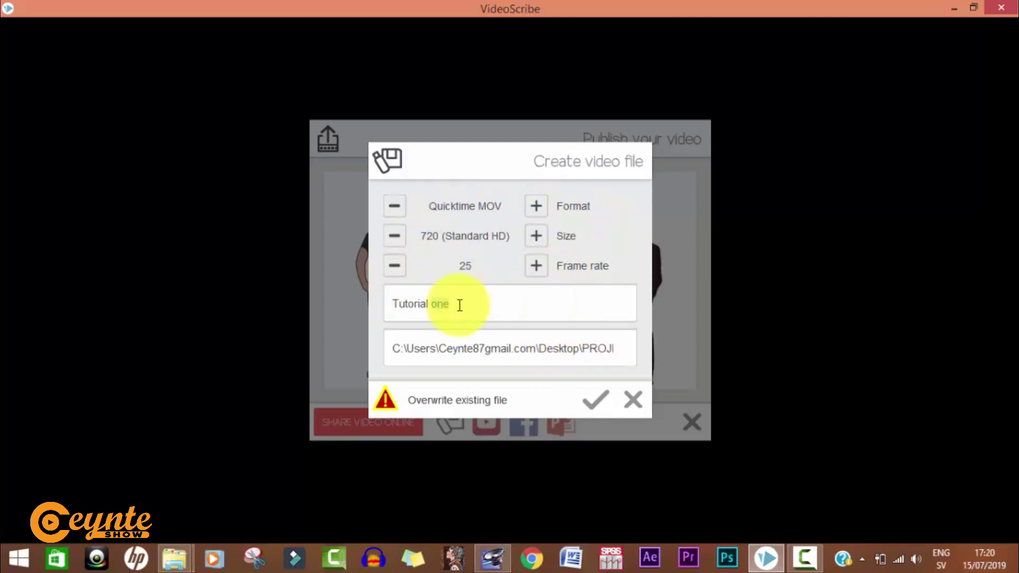
left_click(472, 309)
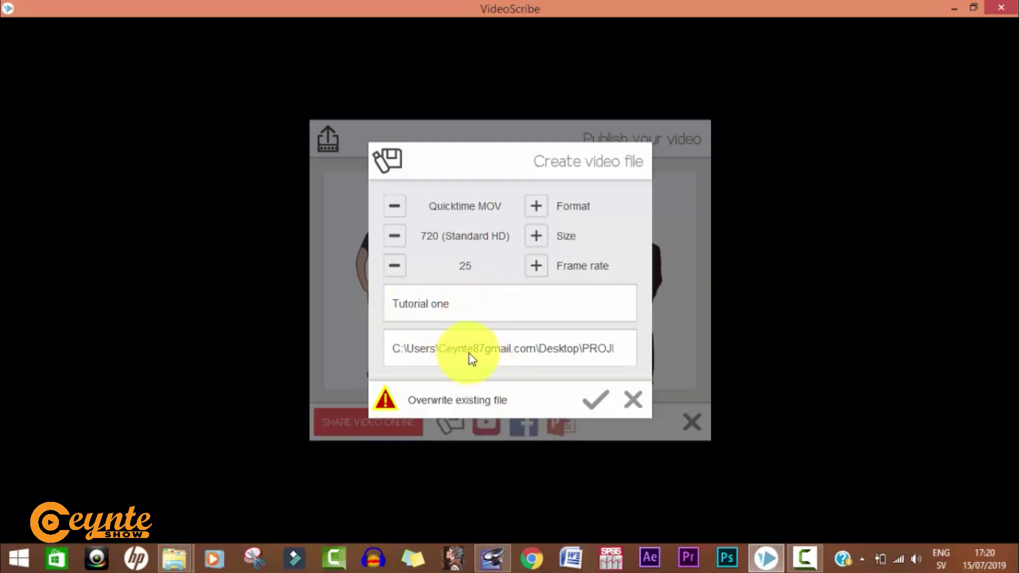
left_click(603, 352)
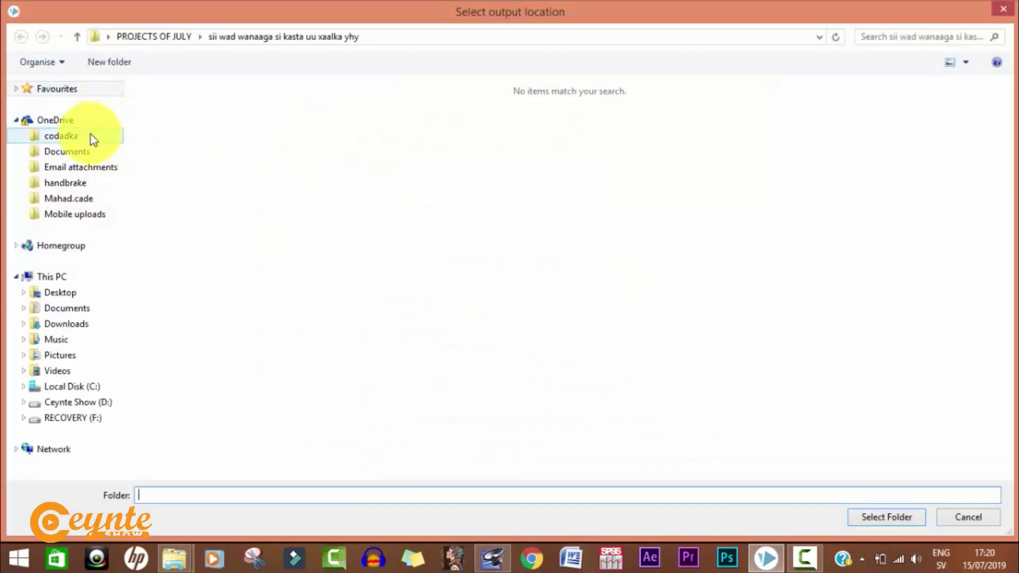
left_click(63, 278)
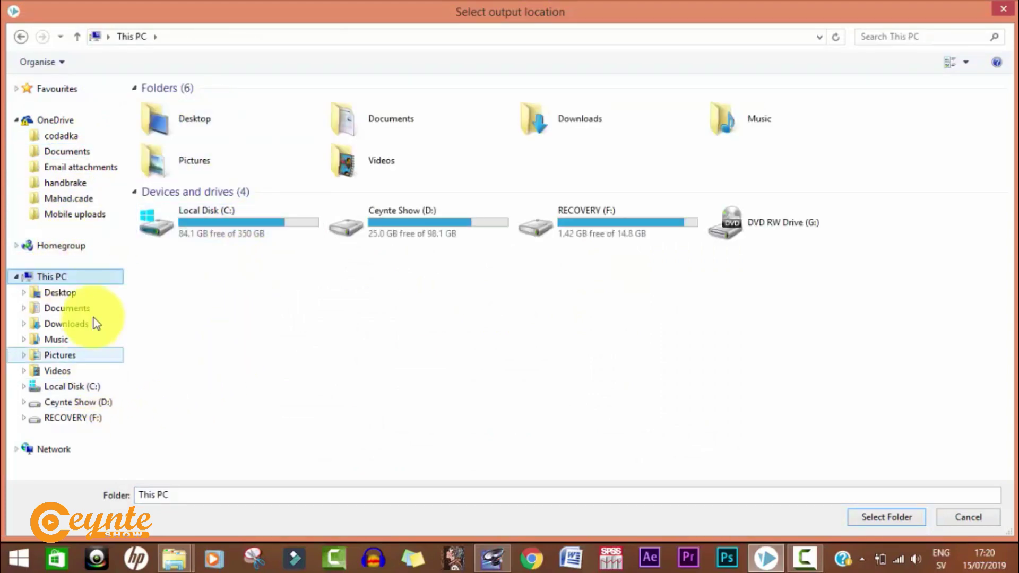
left_click(76, 296)
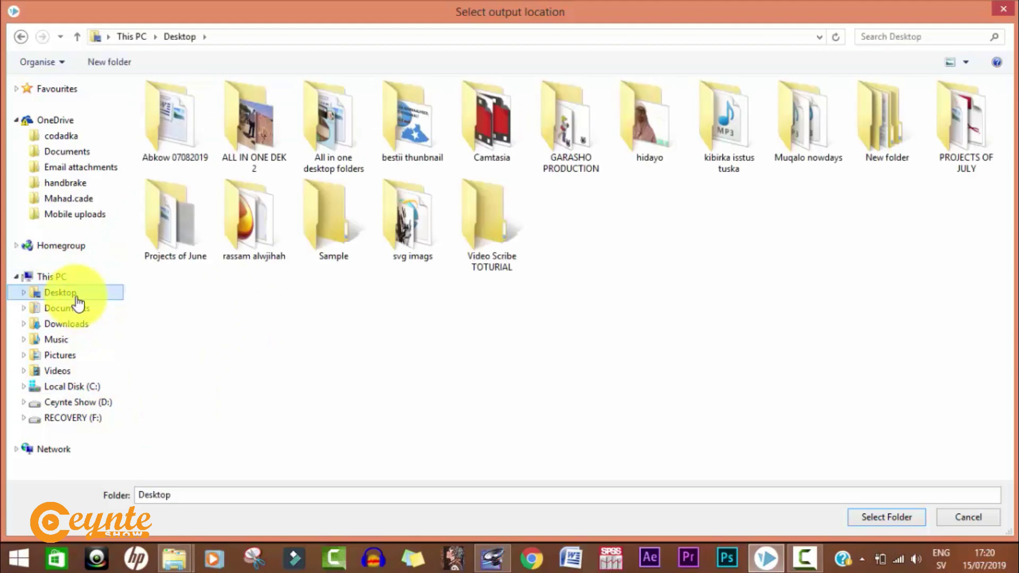
double_click(501, 210)
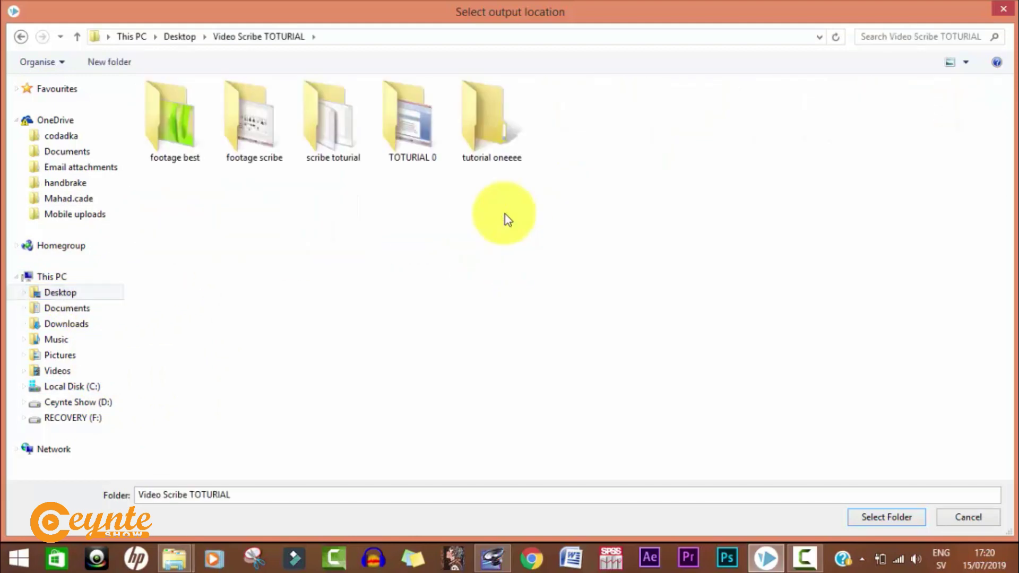
left_click(502, 154)
double_click(503, 154)
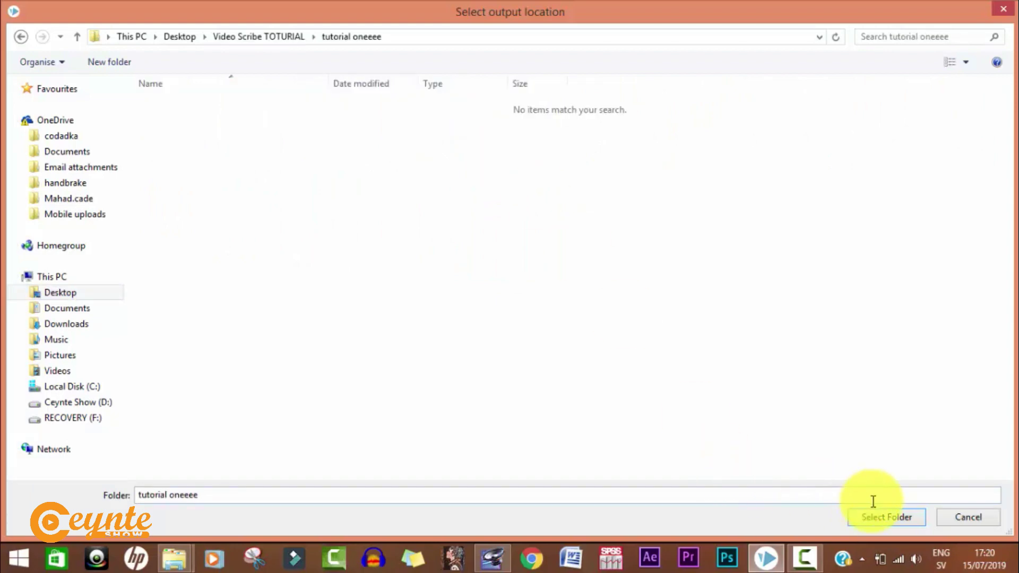
left_click(871, 517)
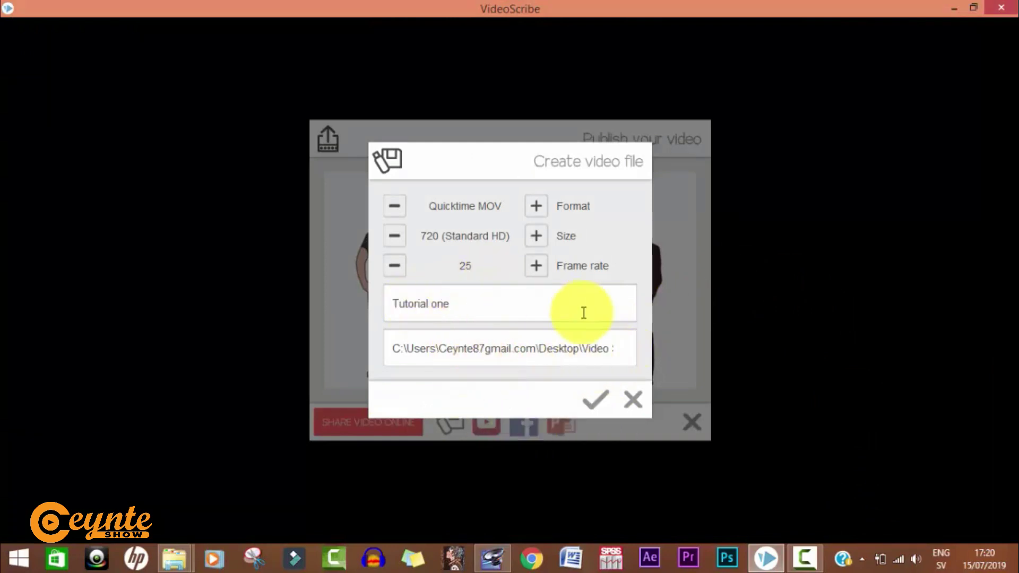
left_click(593, 403)
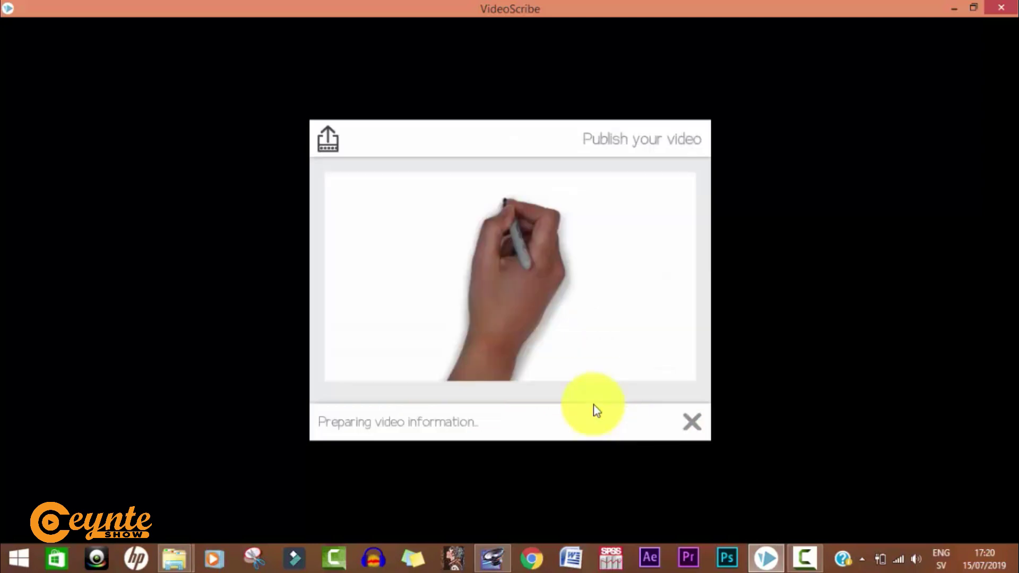